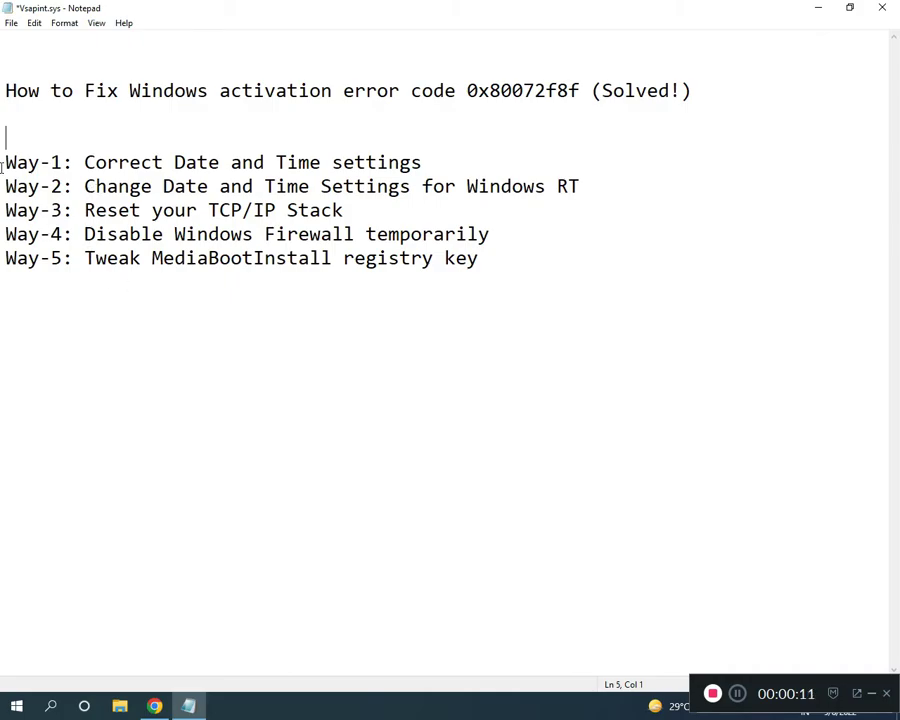
Review the five listed fixes in Notepad, then open Control Panel from a Start search for 'CONT'.
left_click_drag(4, 162, 480, 262)
left_click(174, 234)
left_click(5, 711)
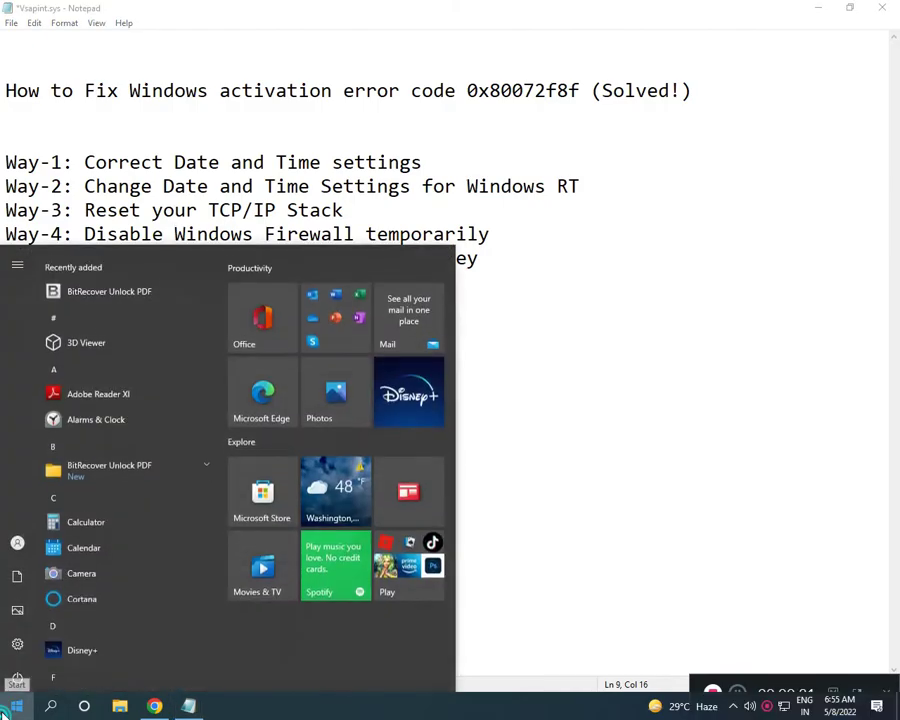
type("CONT")
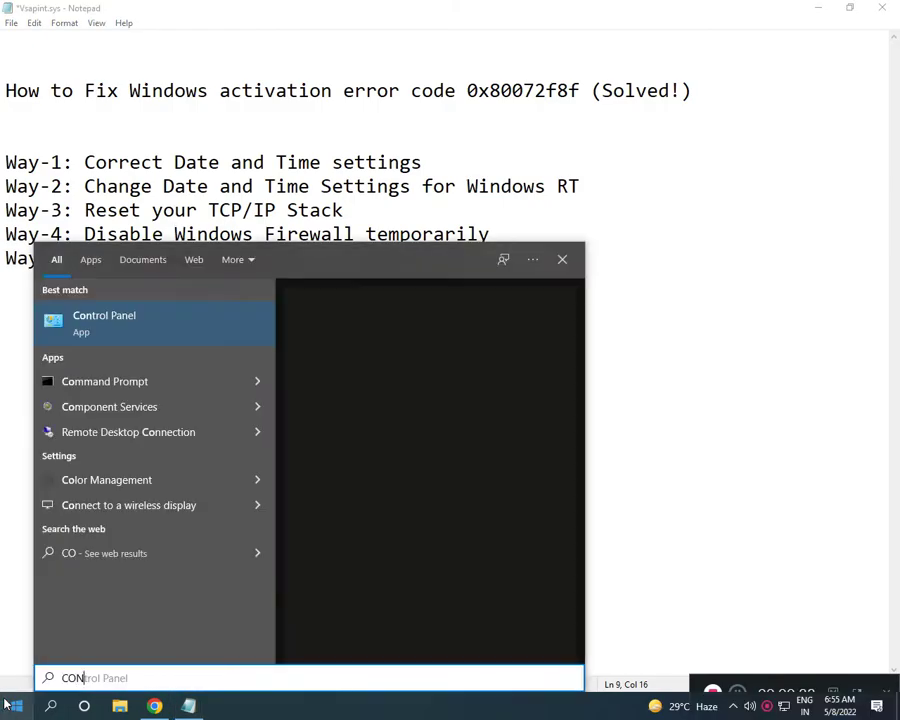
left_click(100, 340)
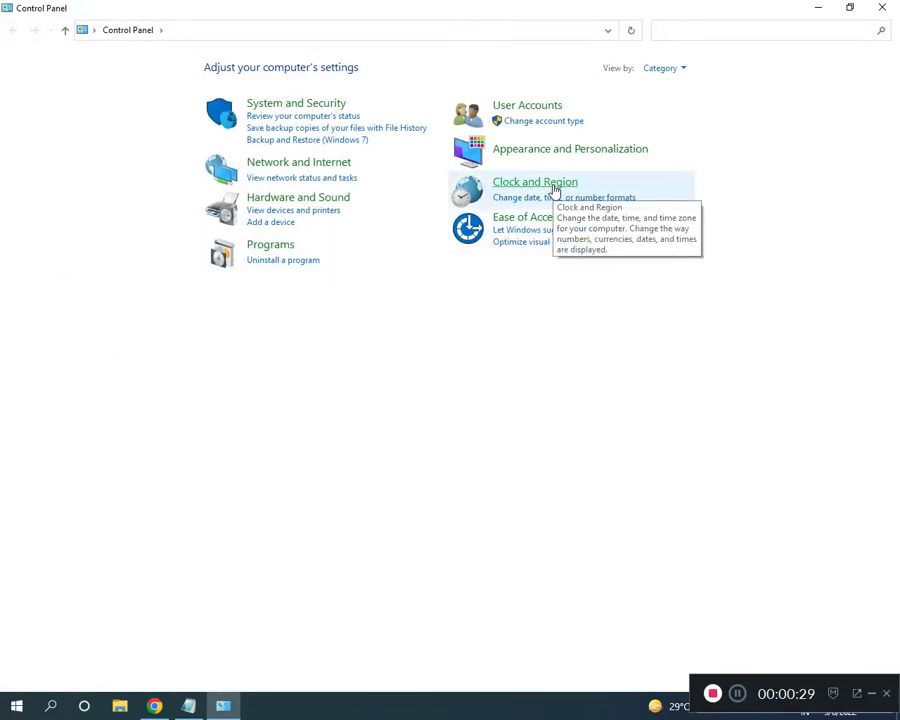
Open Clock and Region's Date and Time settings, showing May 8, 2022 and UTC+05:30.
left_click(555, 190)
left_click(219, 70)
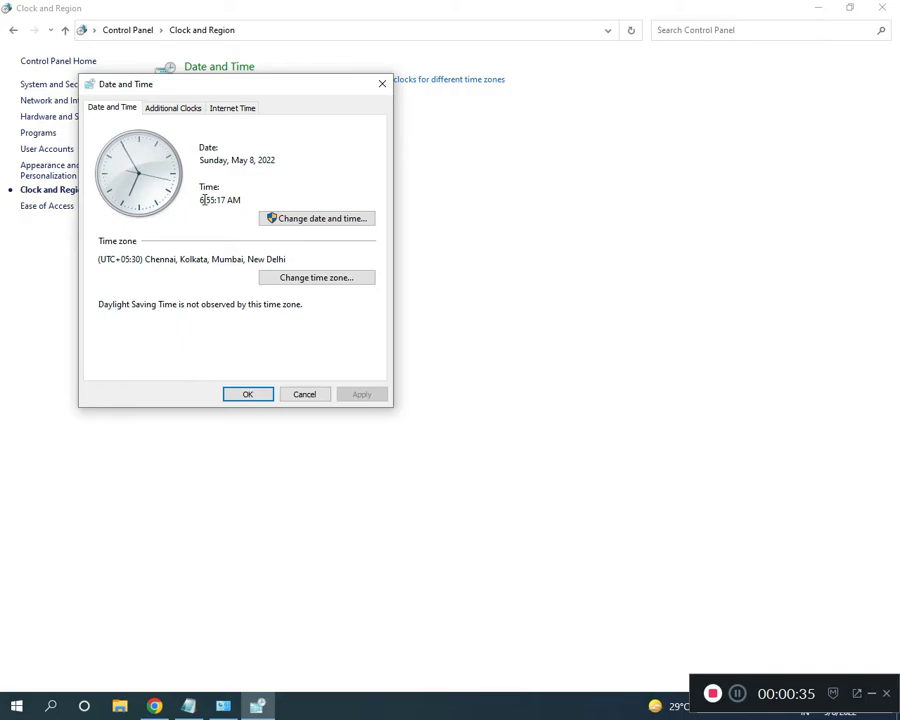
left_click(188, 706)
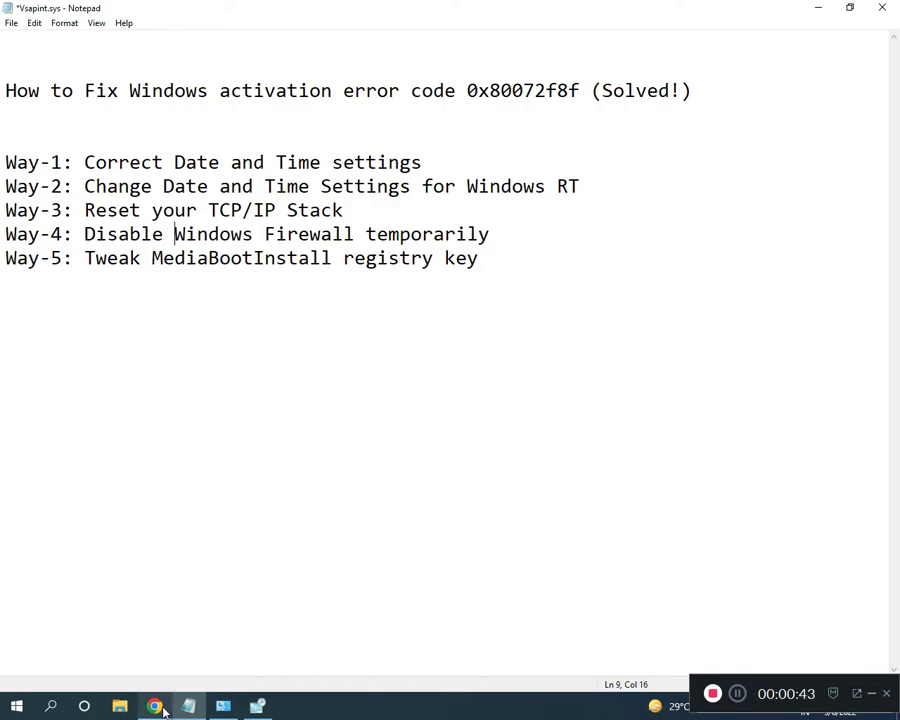
Keep the (UTC+05:30) Chennai, Kolkata, Mumbai, New Delhi time zone and close Date and Time with OK.
left_click(225, 706)
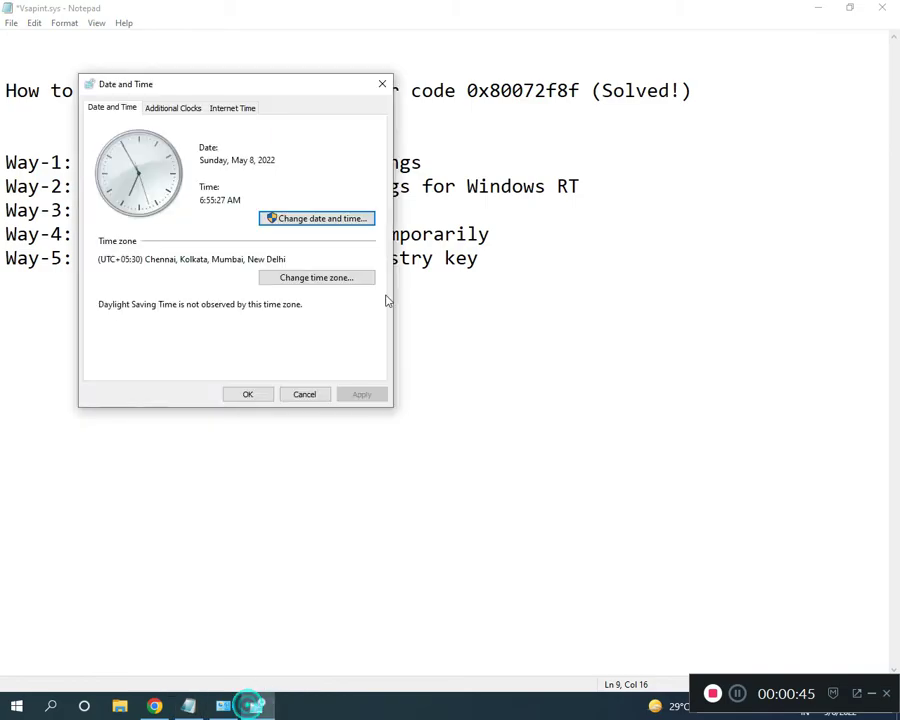
left_click(308, 278)
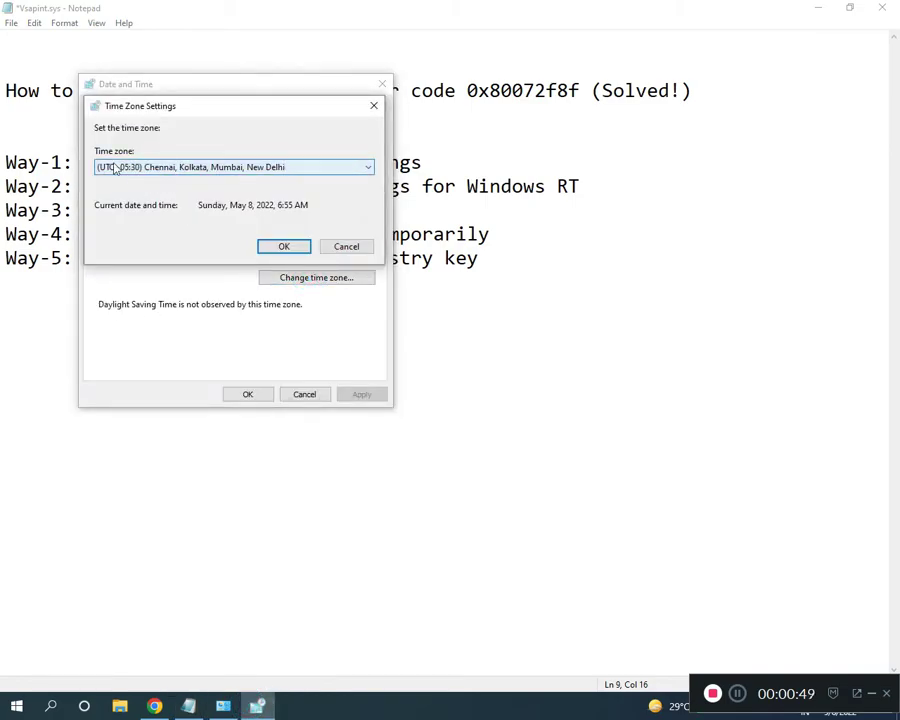
left_click(334, 170)
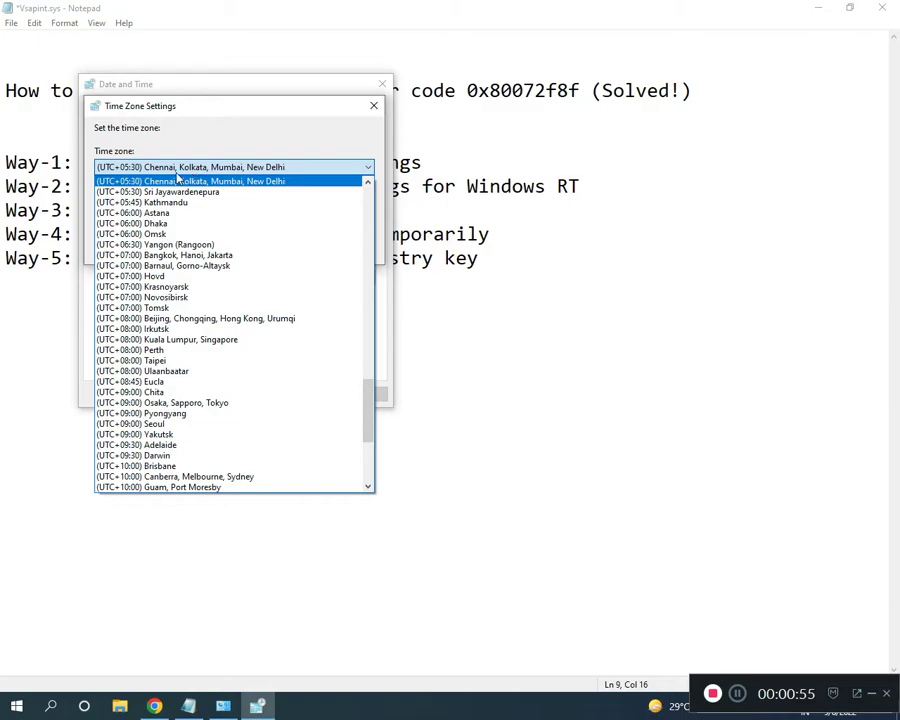
left_click(295, 132)
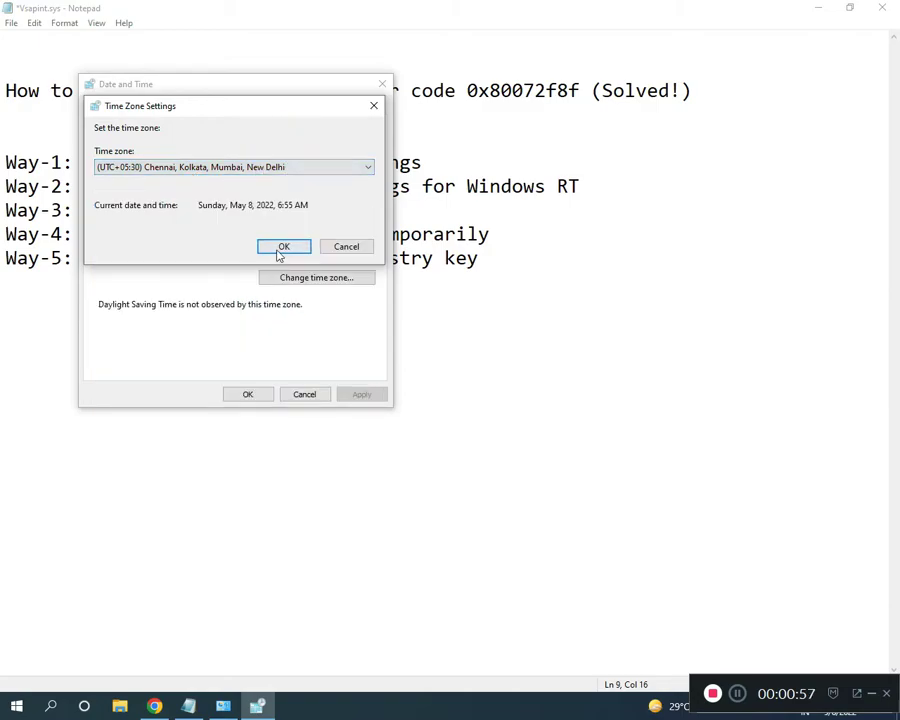
left_click(280, 246)
left_click(256, 396)
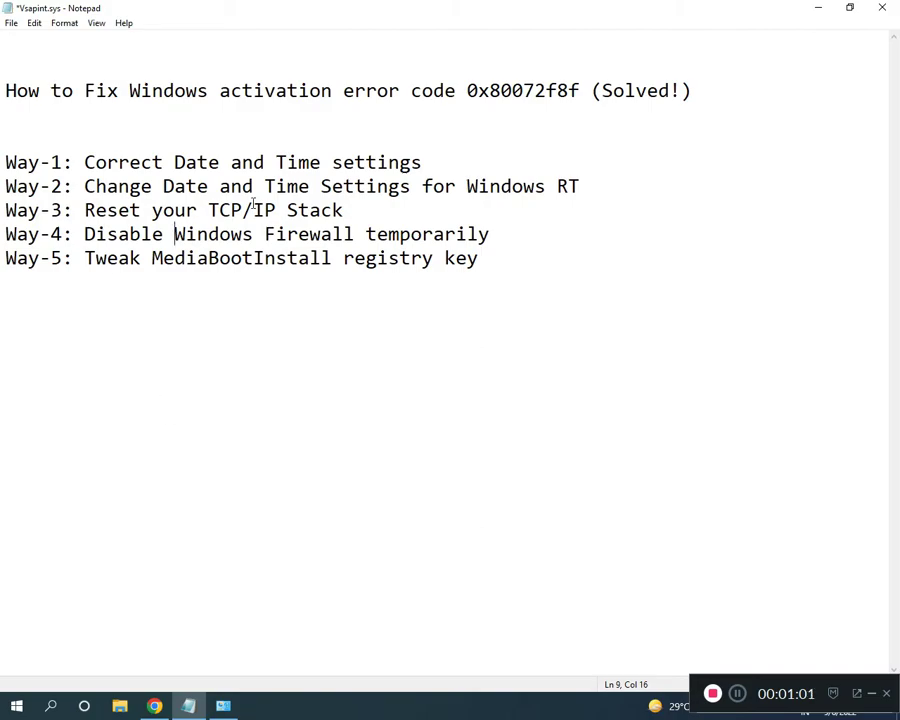
Open Network Connections from Network and Sharing Center and inspect the Ethernet adapter's actions.
left_click(229, 707)
left_click(128, 30)
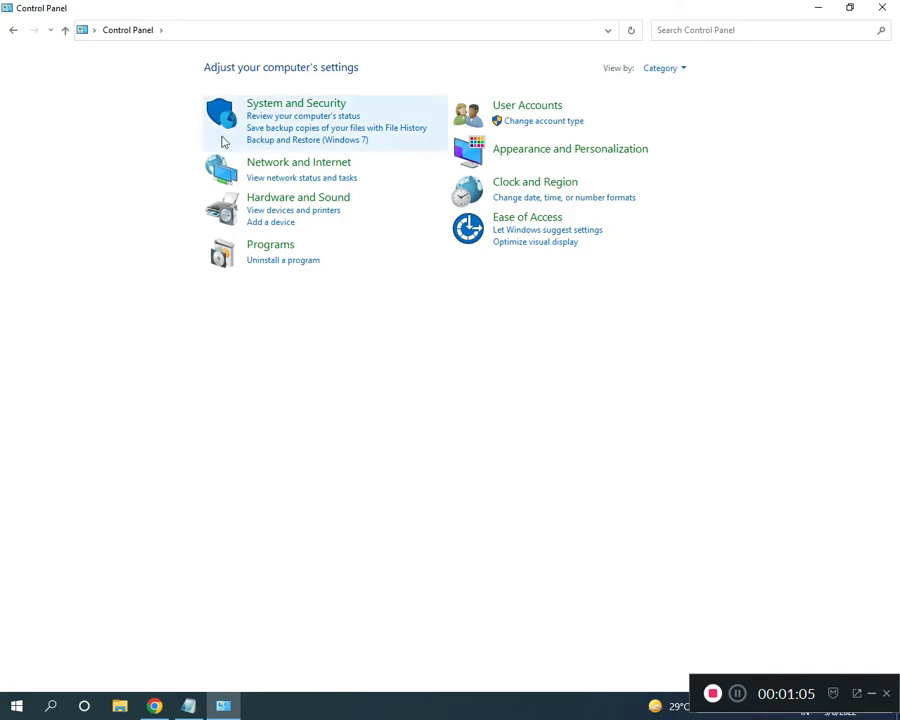
left_click(287, 168)
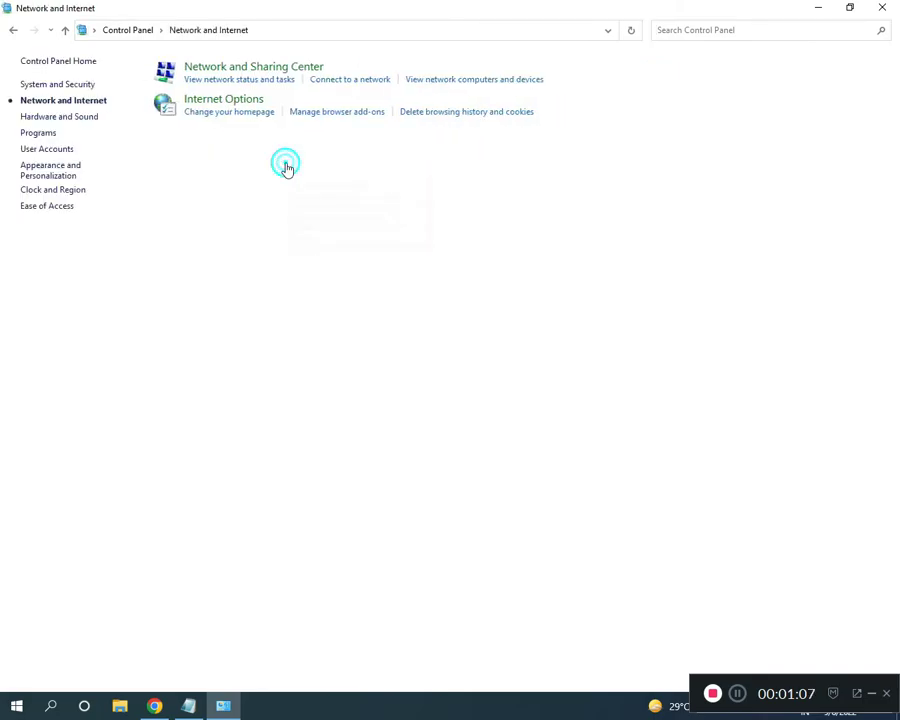
left_click(233, 70)
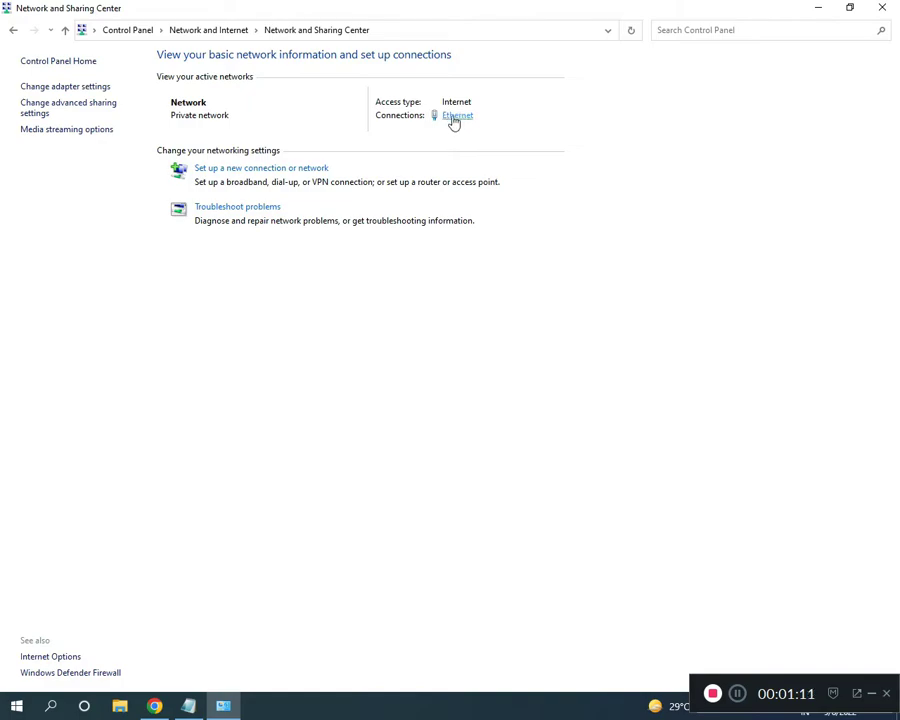
left_click(70, 88)
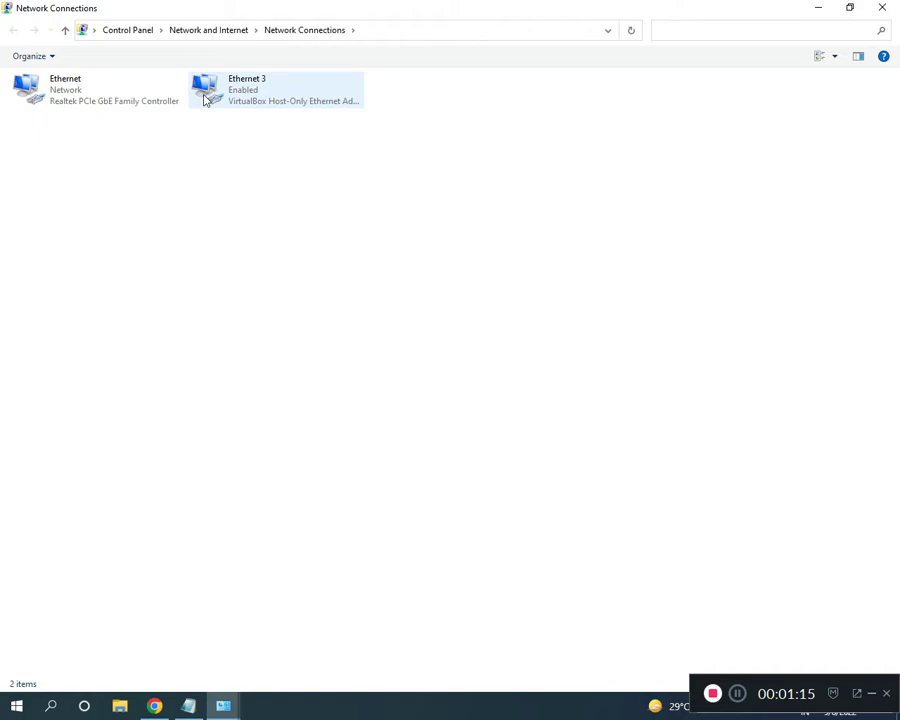
left_click(98, 92)
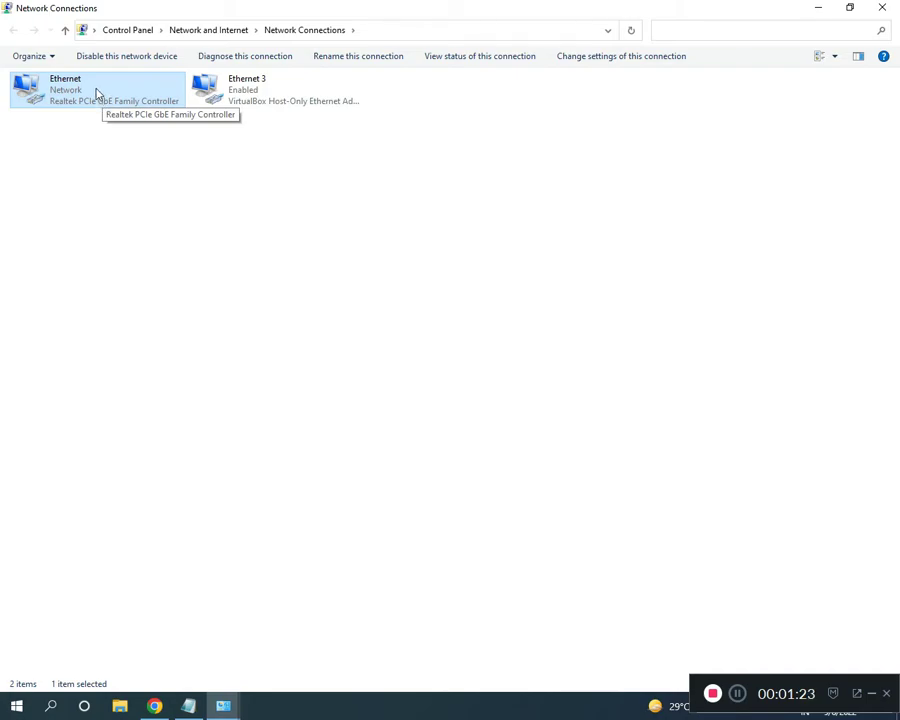
right_click(97, 91)
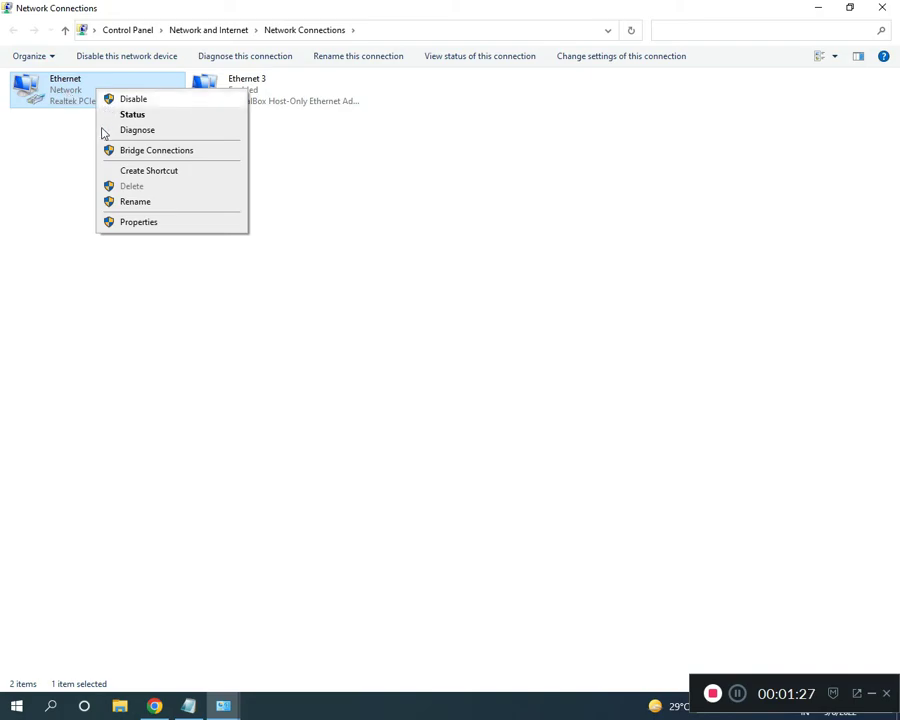
left_click(327, 210)
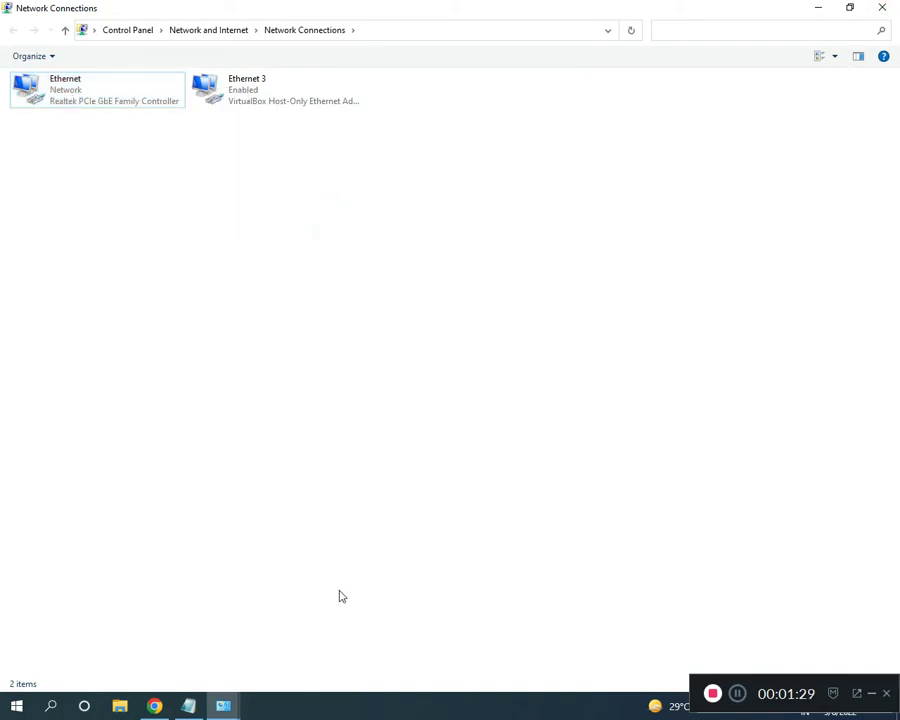
Turn off Windows Defender Firewall for both private and public networks via System and Security.
mouse_move(227, 709)
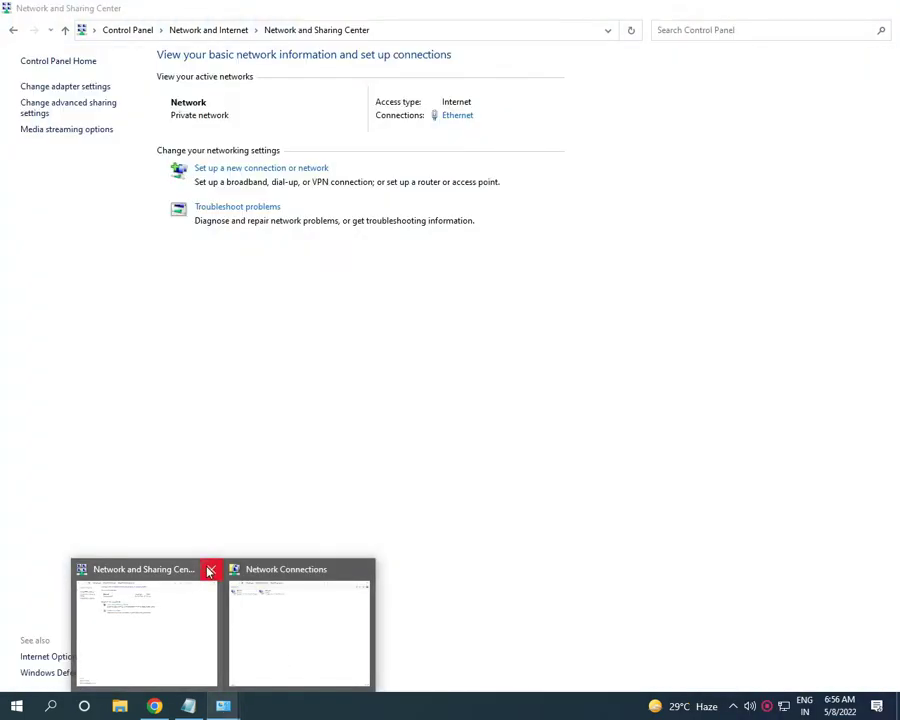
left_click(210, 571)
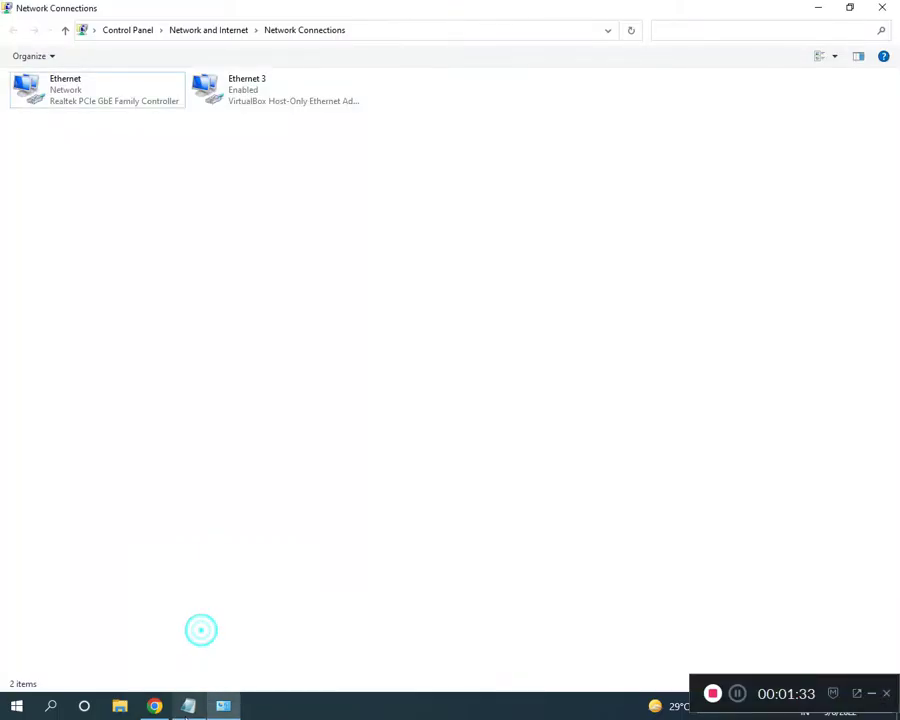
left_click(188, 706)
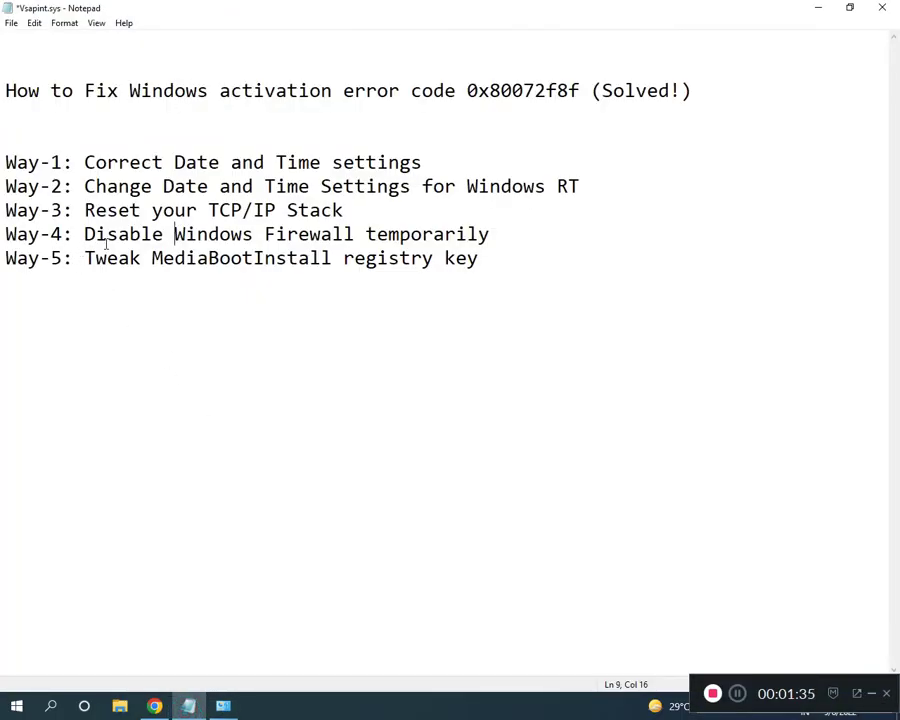
left_click(224, 706)
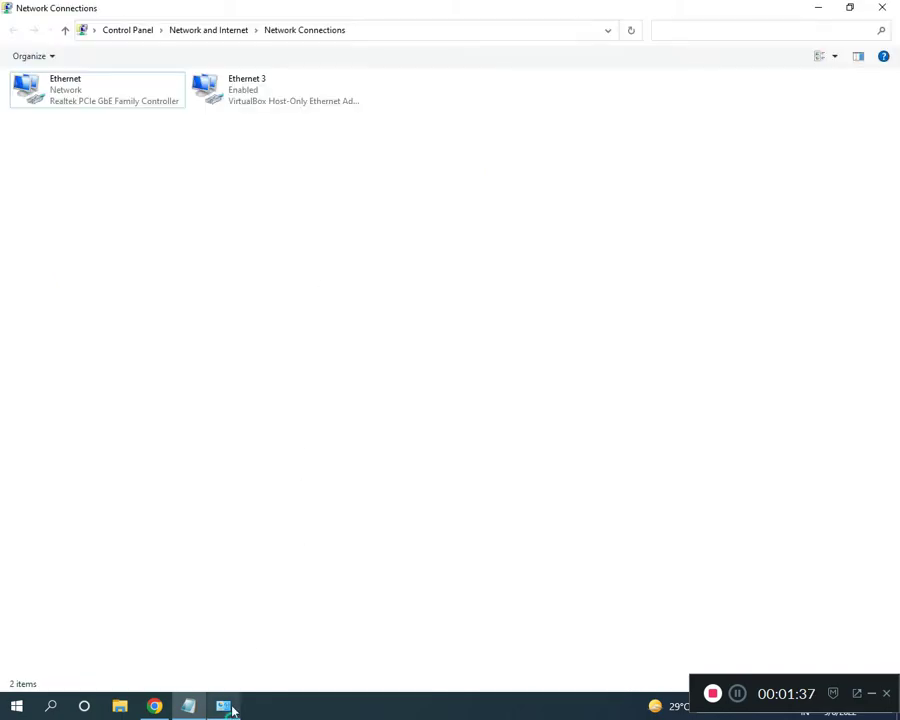
left_click(132, 31)
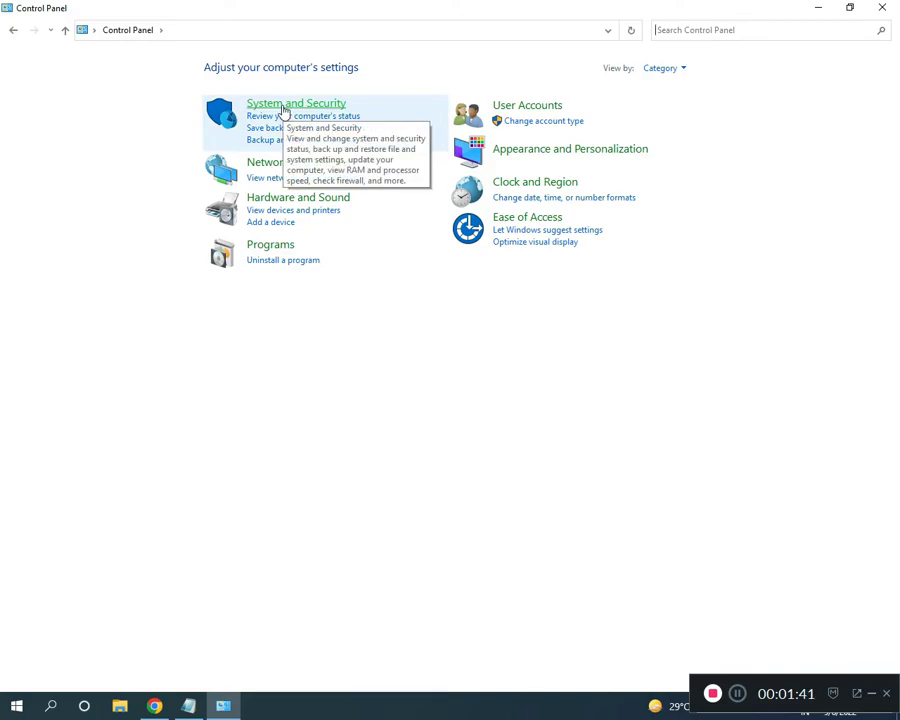
left_click(283, 113)
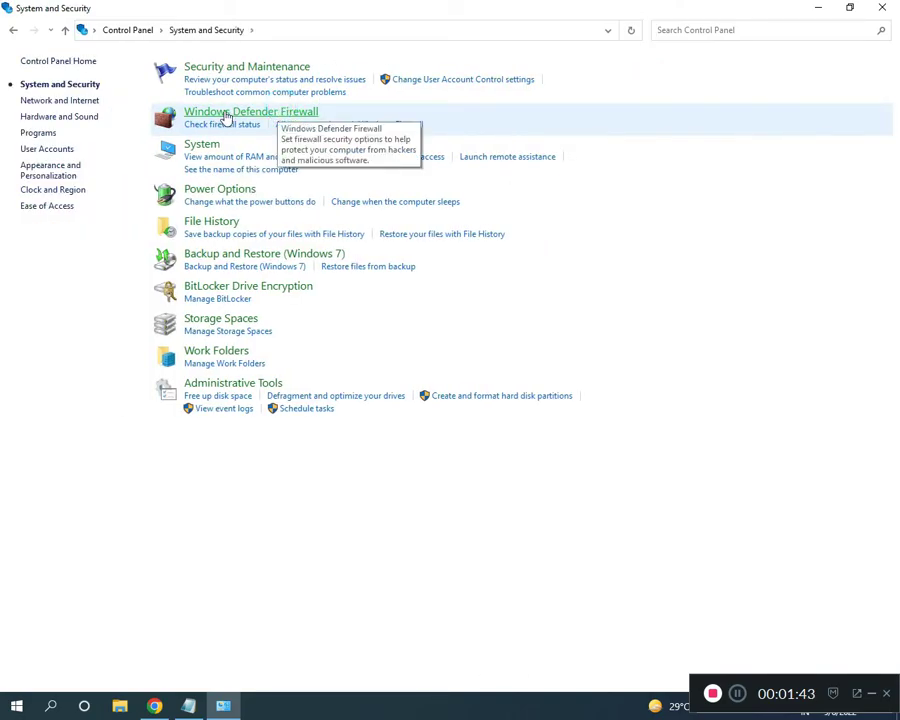
left_click(192, 125)
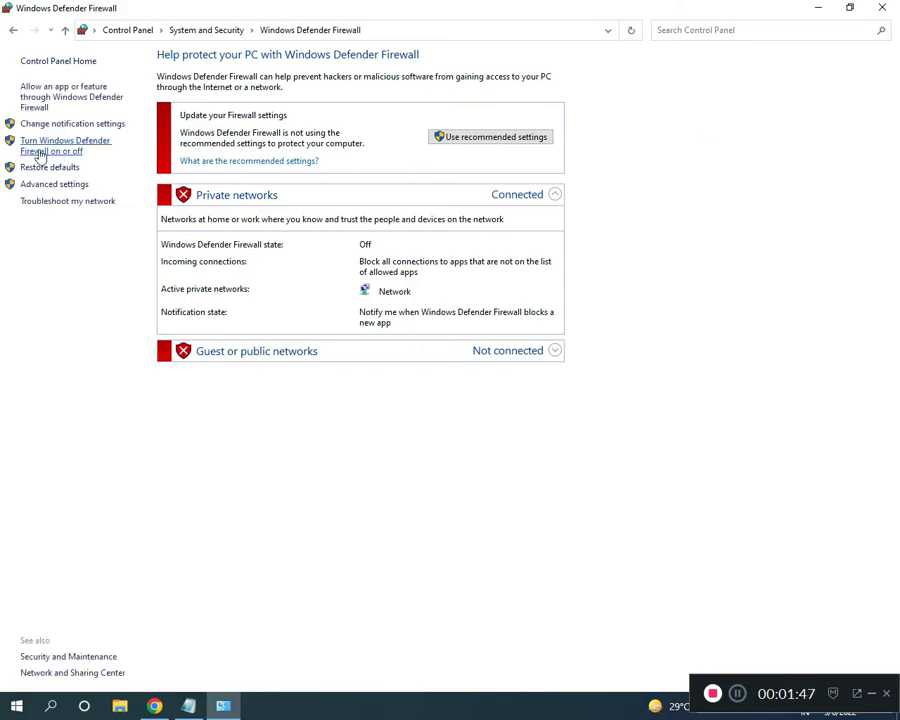
left_click(72, 149)
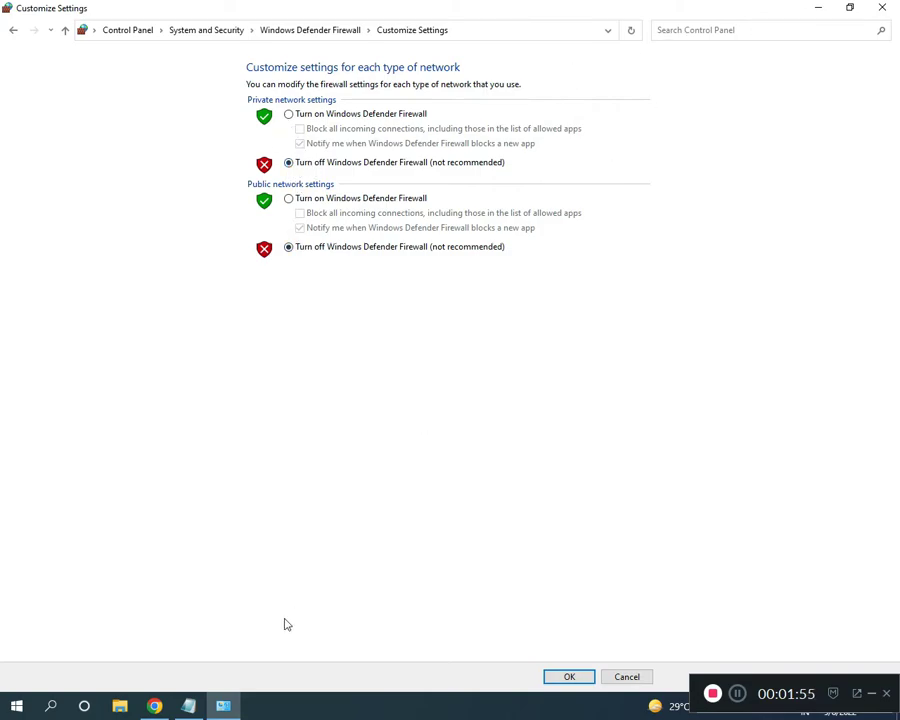
left_click(188, 706)
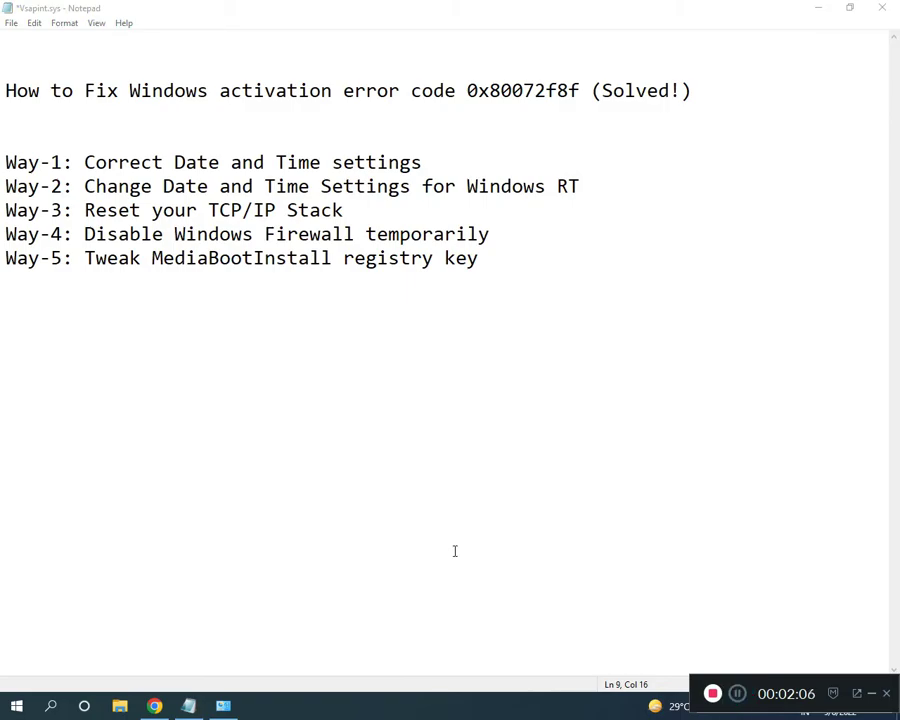
Launch regedit from the Run box and maximize Registry Editor.
key("super")
type("RUN")
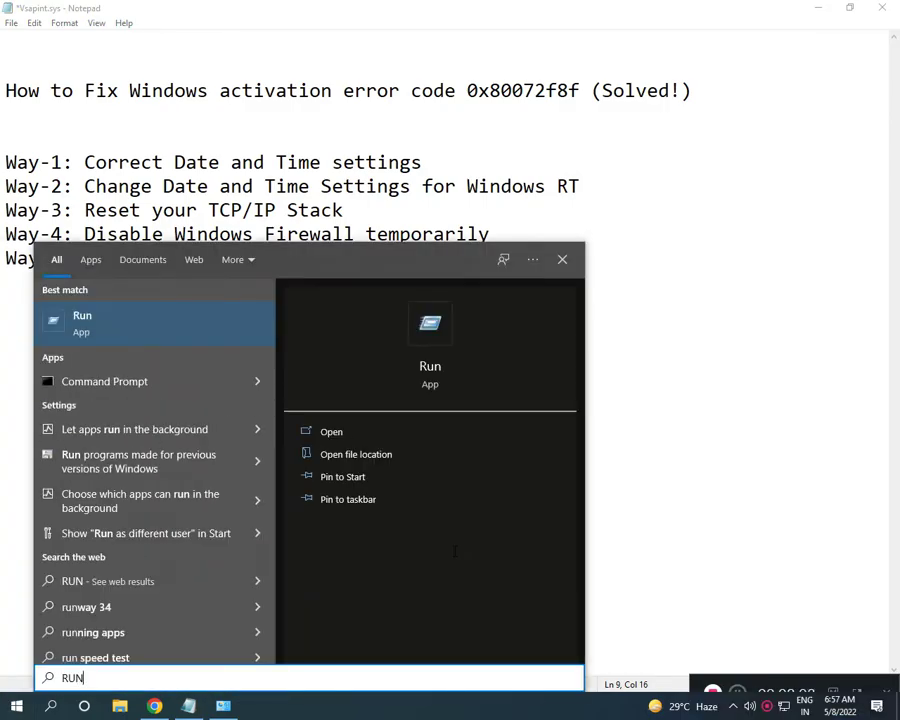
key("Return")
type("regedit")
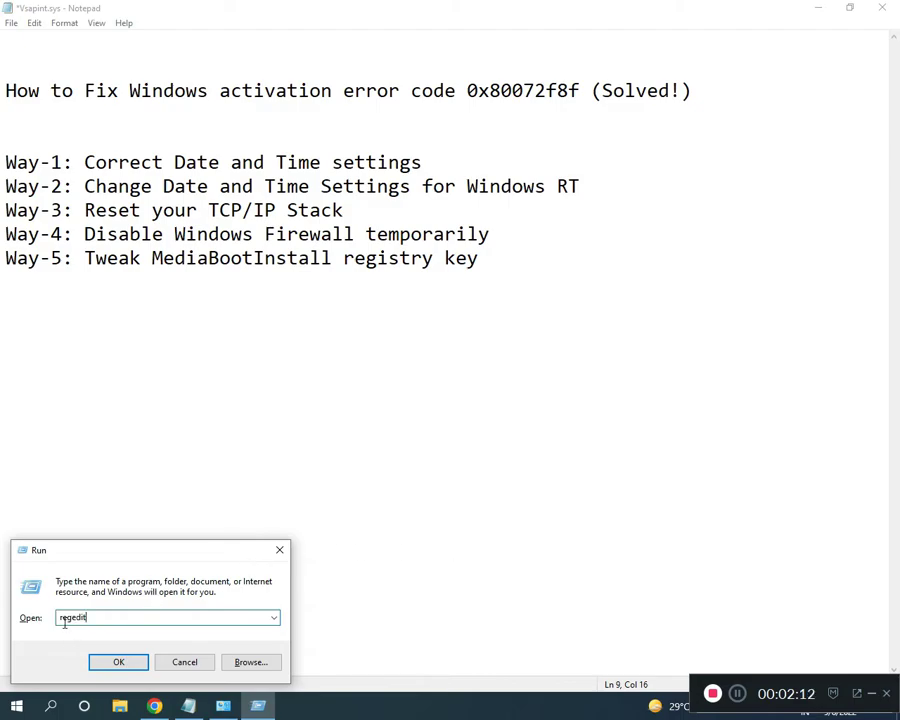
left_click(116, 661)
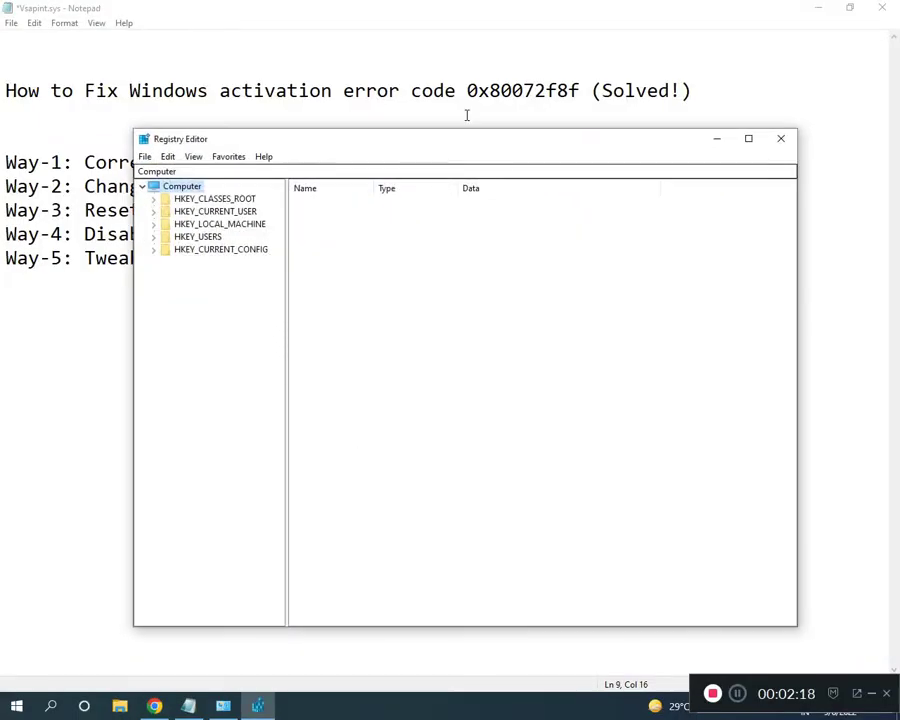
left_click(748, 138)
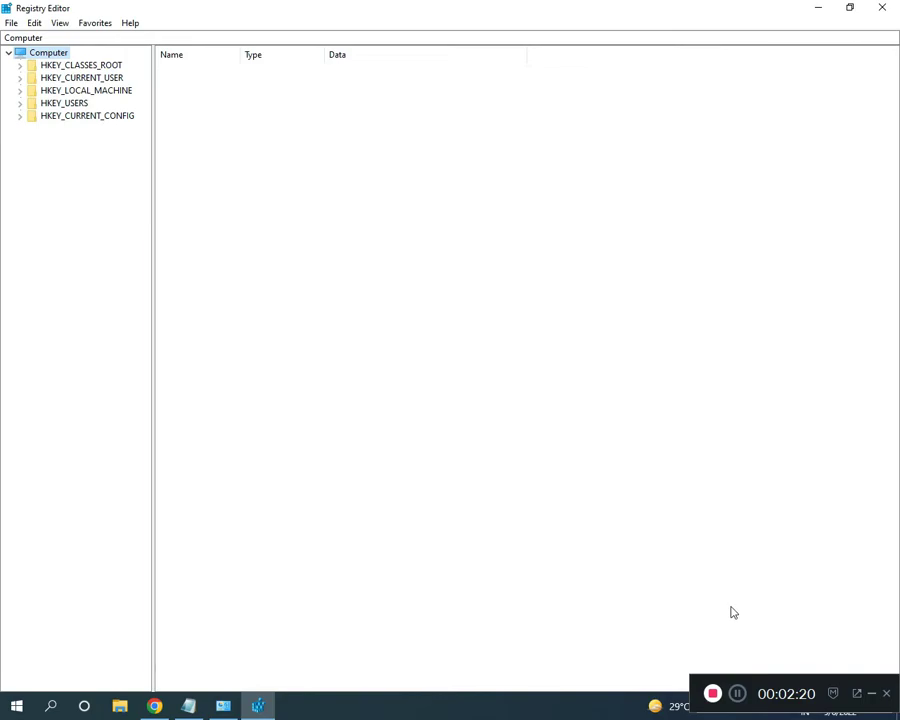
left_click(736, 694)
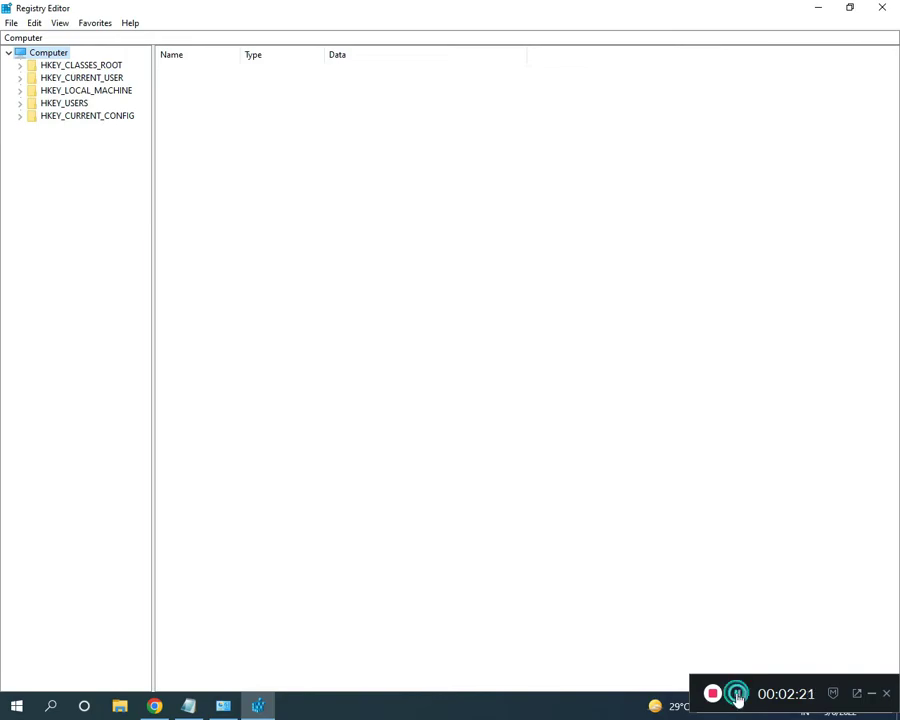
Expand HKEY_LOCAL_MACHINE > SOFTWARE > Microsoft in the registry key tree.
left_click(19, 91)
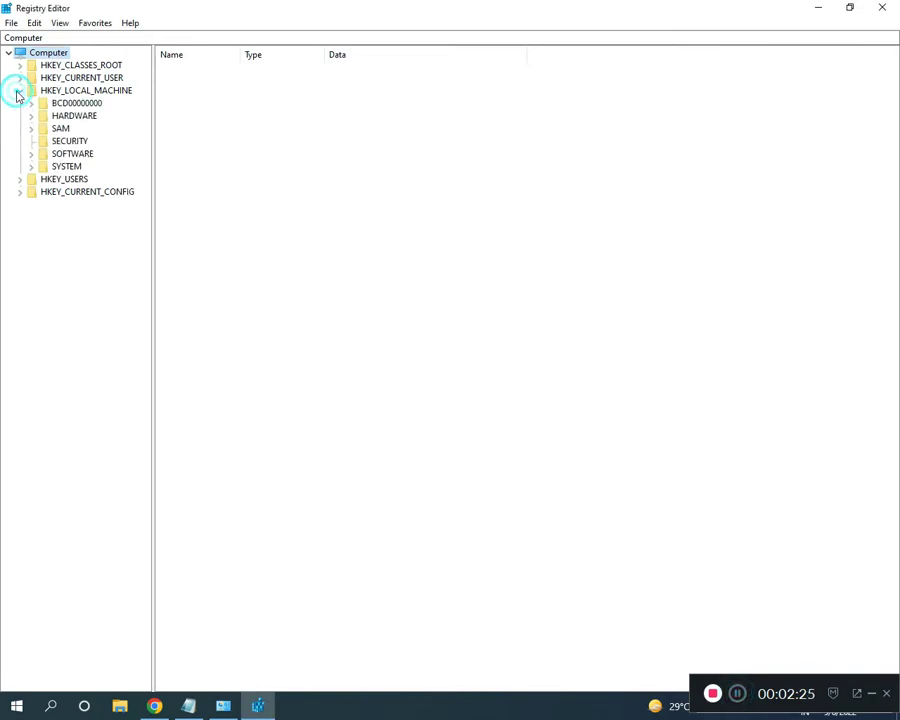
left_click(31, 154)
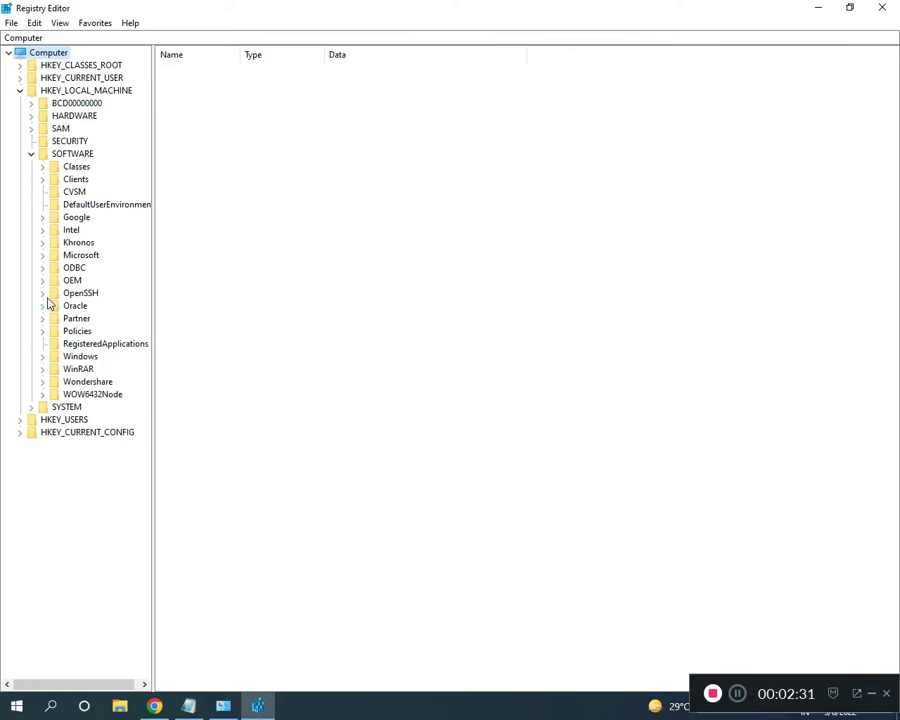
left_click(42, 255)
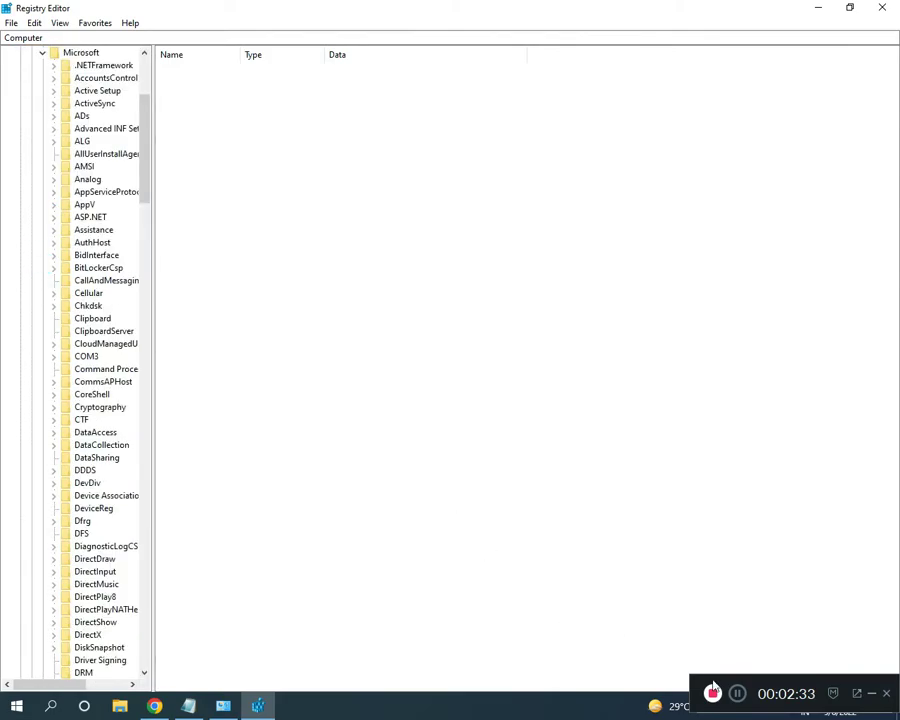
scroll(100, 410, "down", 18)
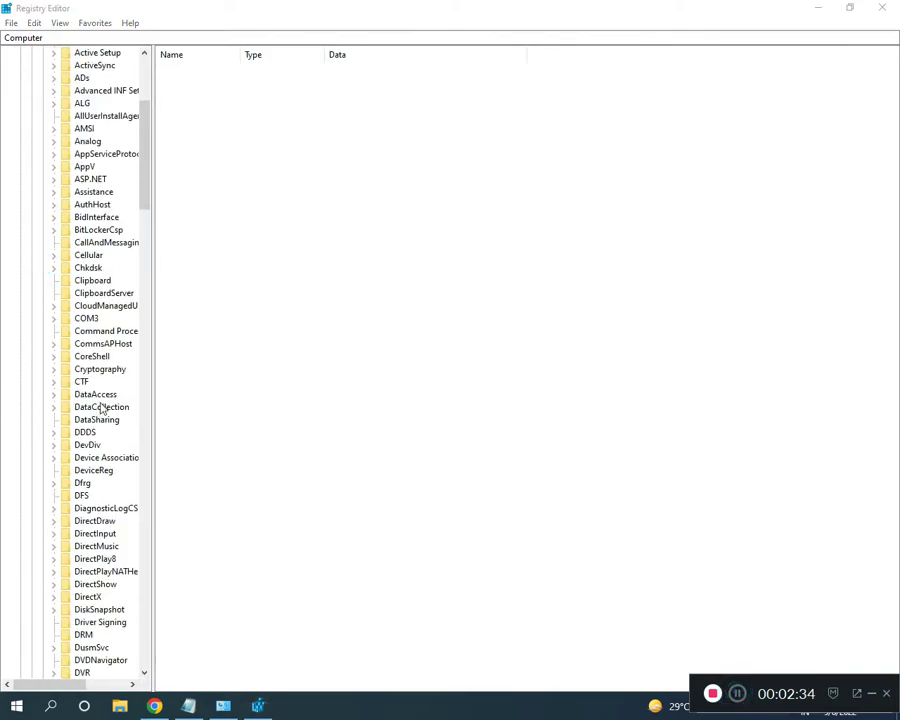
scroll(100, 410, "down", 17)
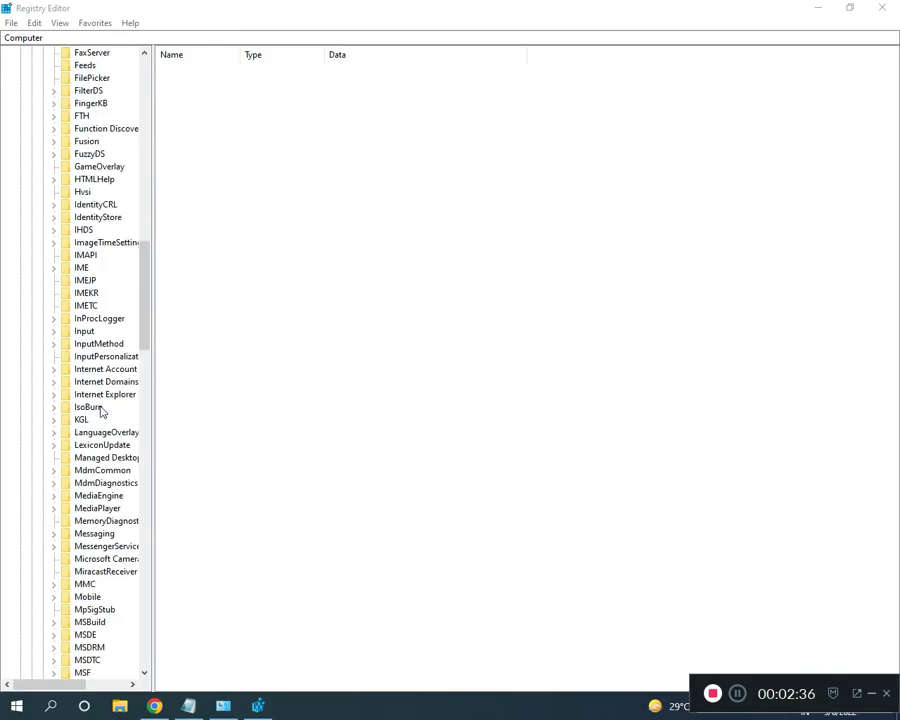
scroll(108, 514, "down", 10)
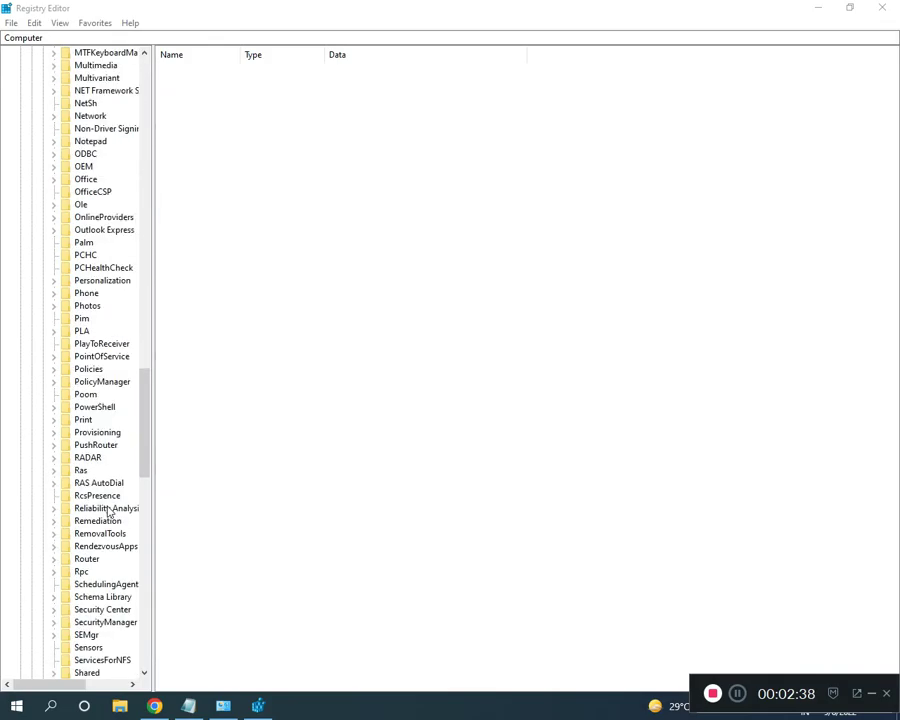
left_click_drag(146, 470, 322, 596)
scroll(168, 604, "down", 2)
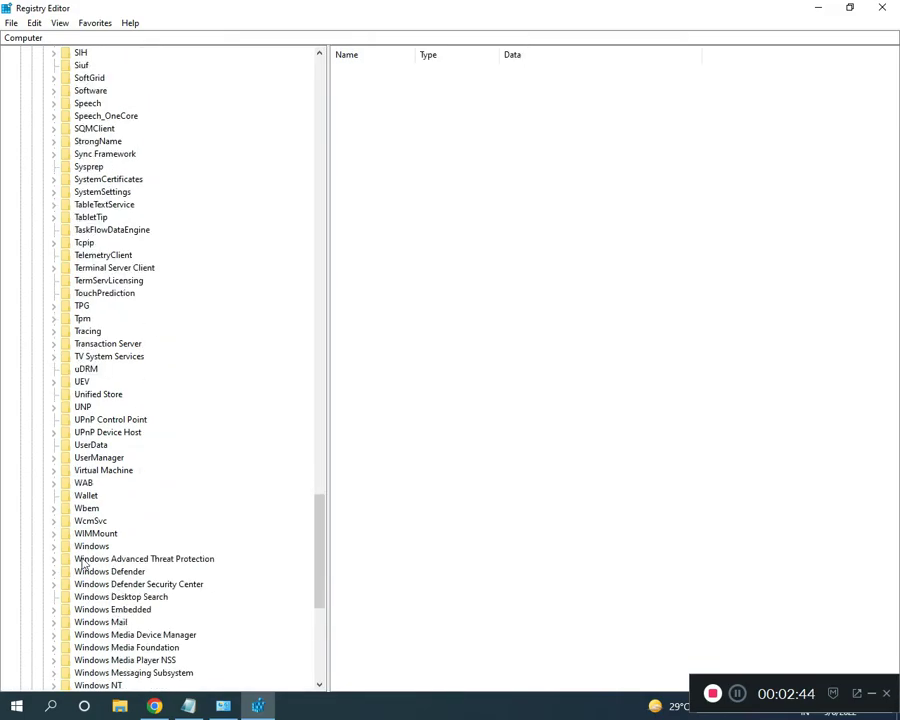
Expand Windows > CurrentVersion > Setup to reveal the OOBE subkey.
left_click(54, 547)
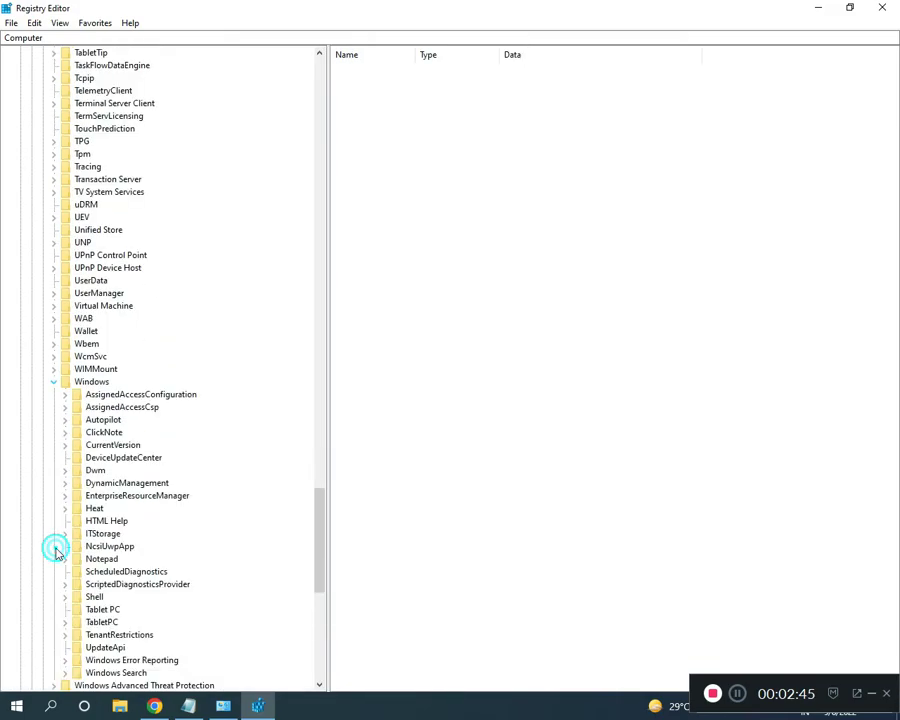
left_click(65, 446)
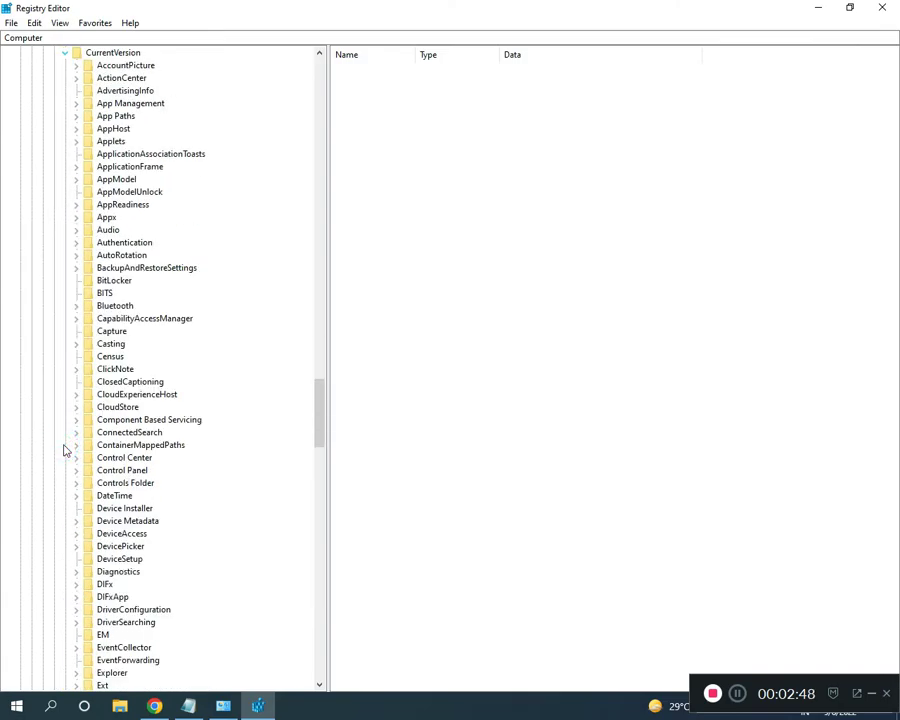
left_click(727, 680)
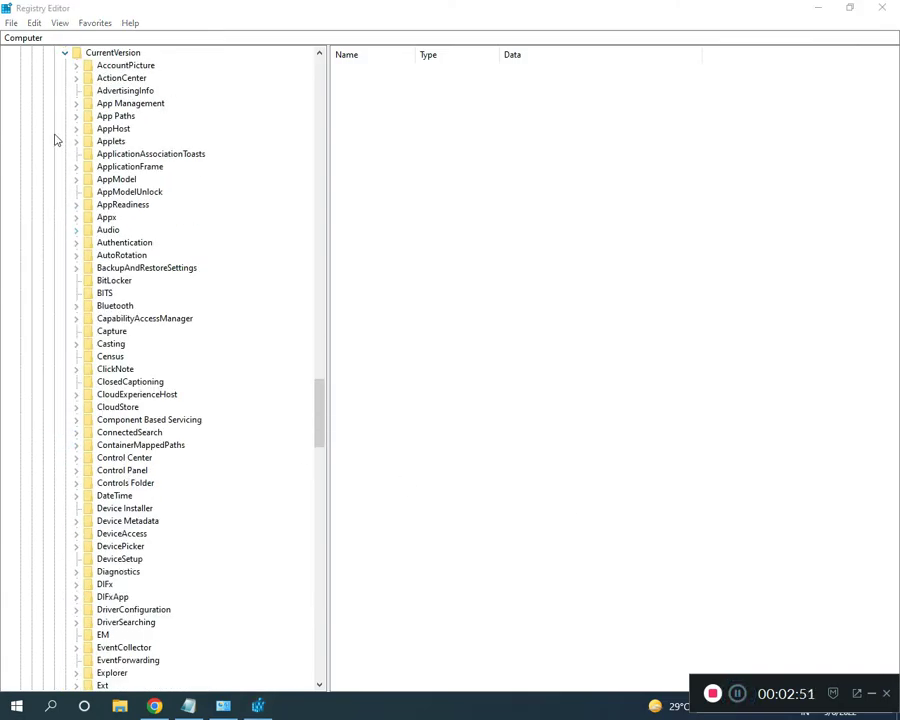
scroll(166, 530, "down", 8)
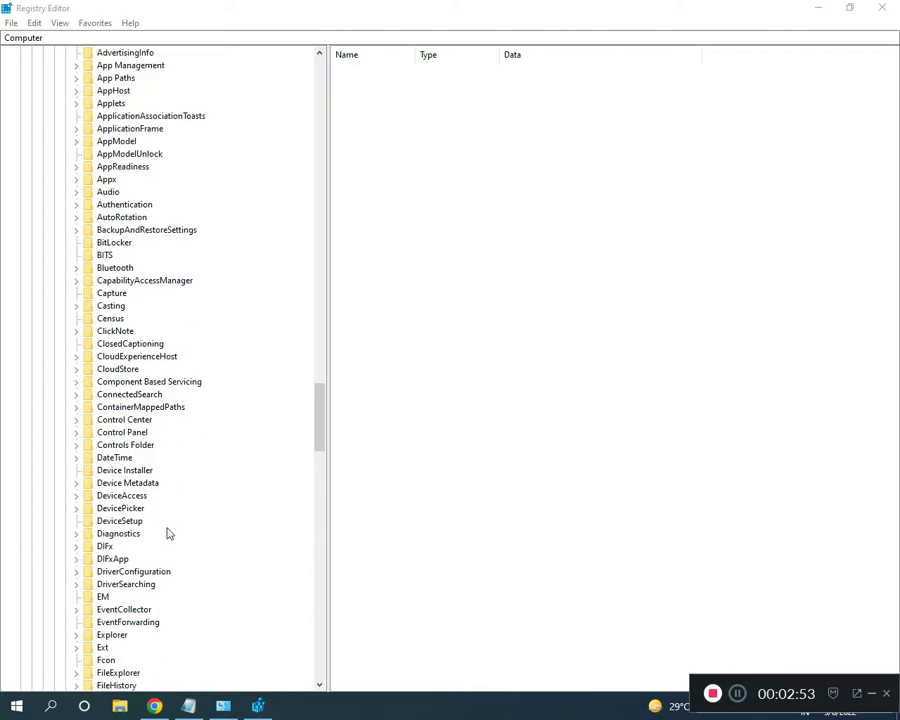
scroll(143, 621, "down", 11)
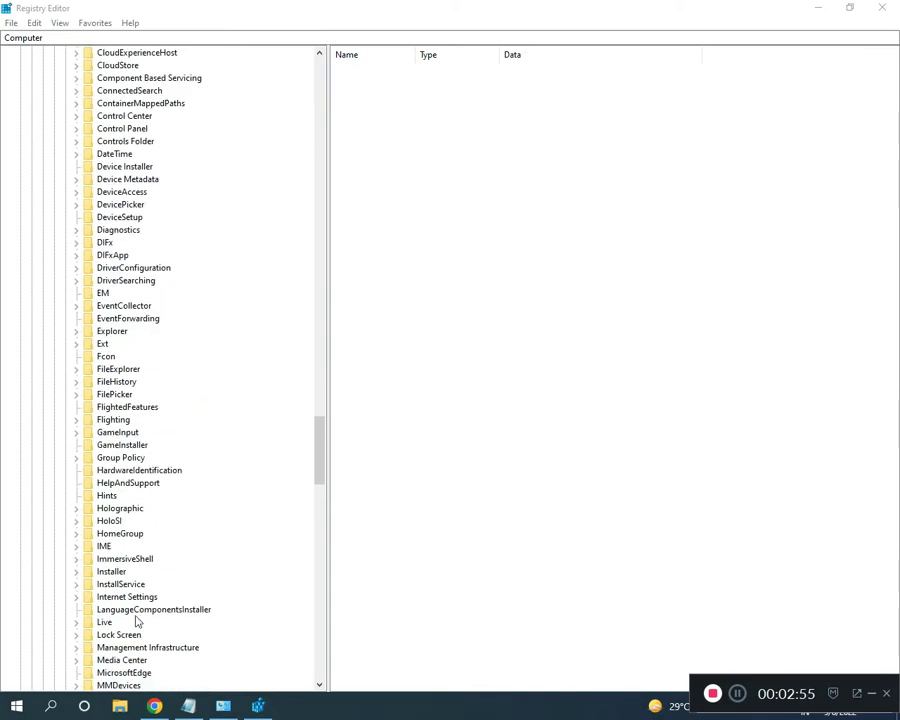
scroll(137, 622, "down", 3)
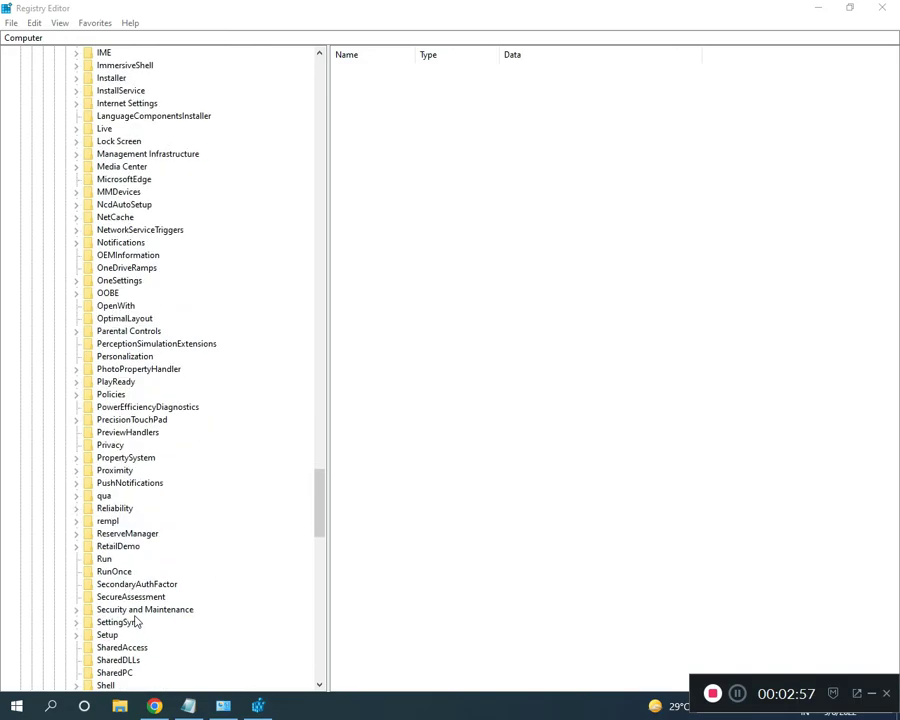
left_click(77, 635)
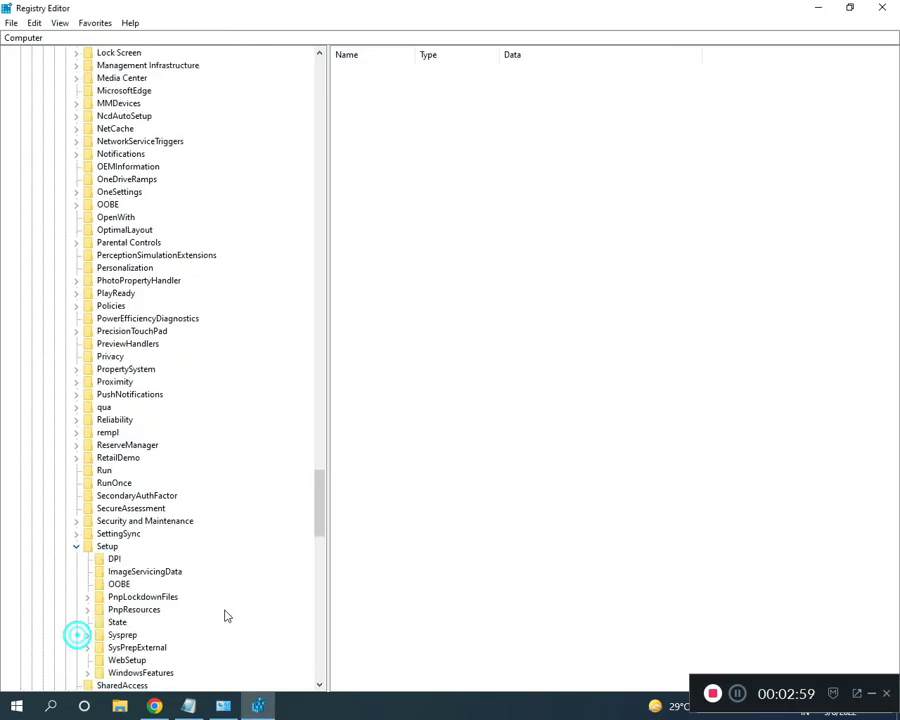
Set the OOBE key's mediabootinstall REG_DWORD value data to 0.
left_click(119, 585)
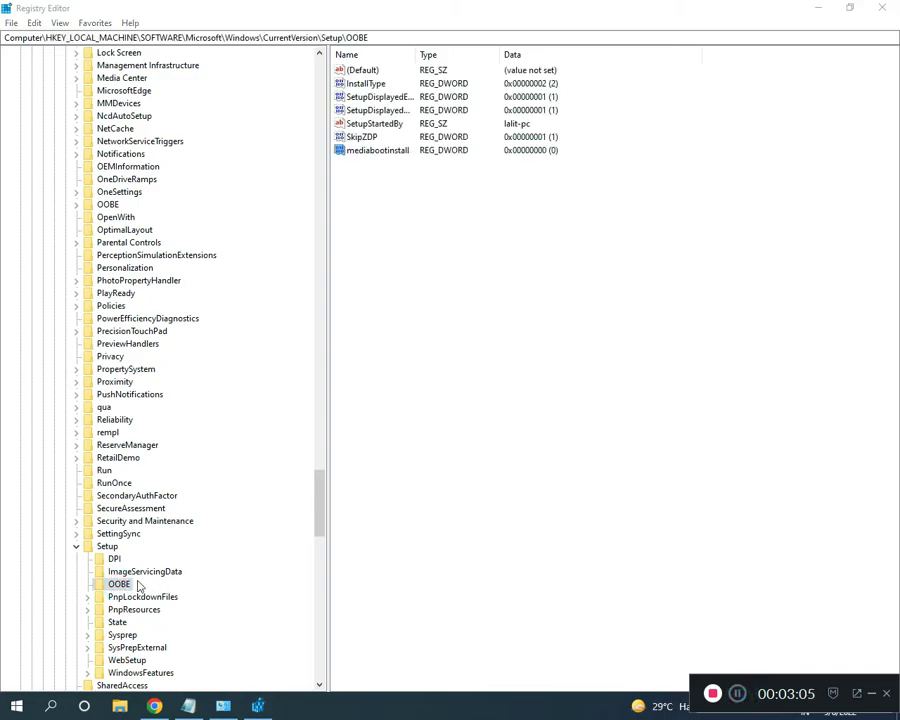
double_click(366, 153)
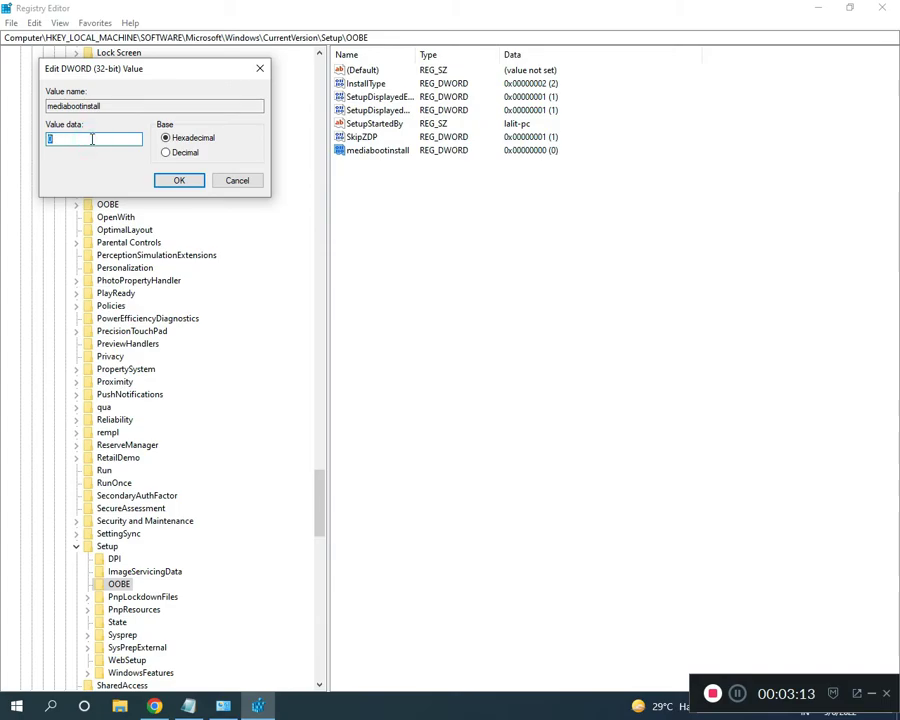
left_click(179, 180)
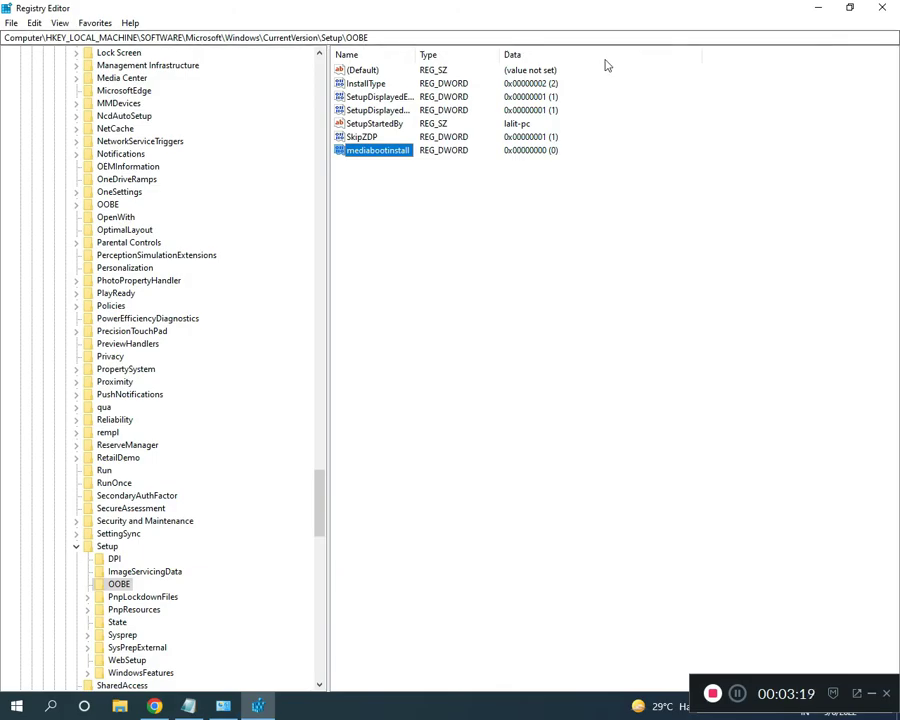
left_click(741, 699)
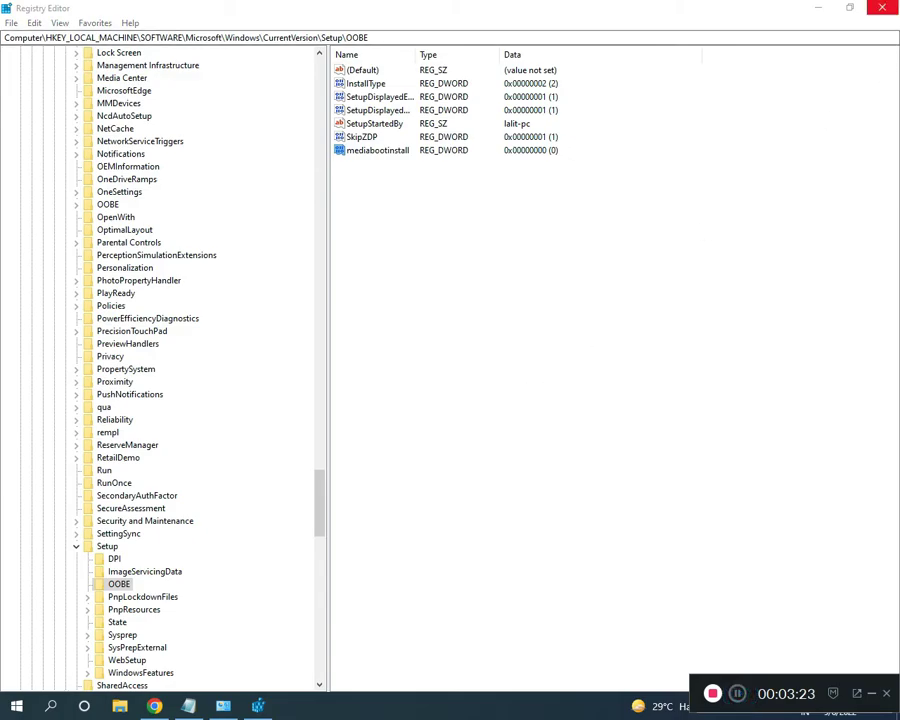
Close Registry Editor and launch Command Prompt as administrator from a 'cmd' search.
key("alt+F4")
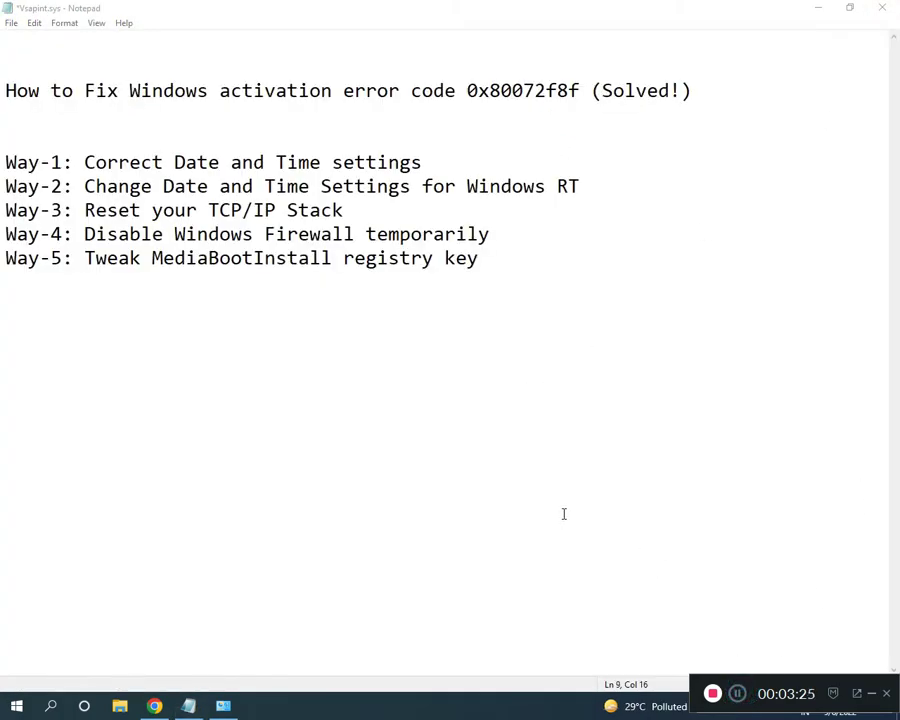
key("super")
type("cmd")
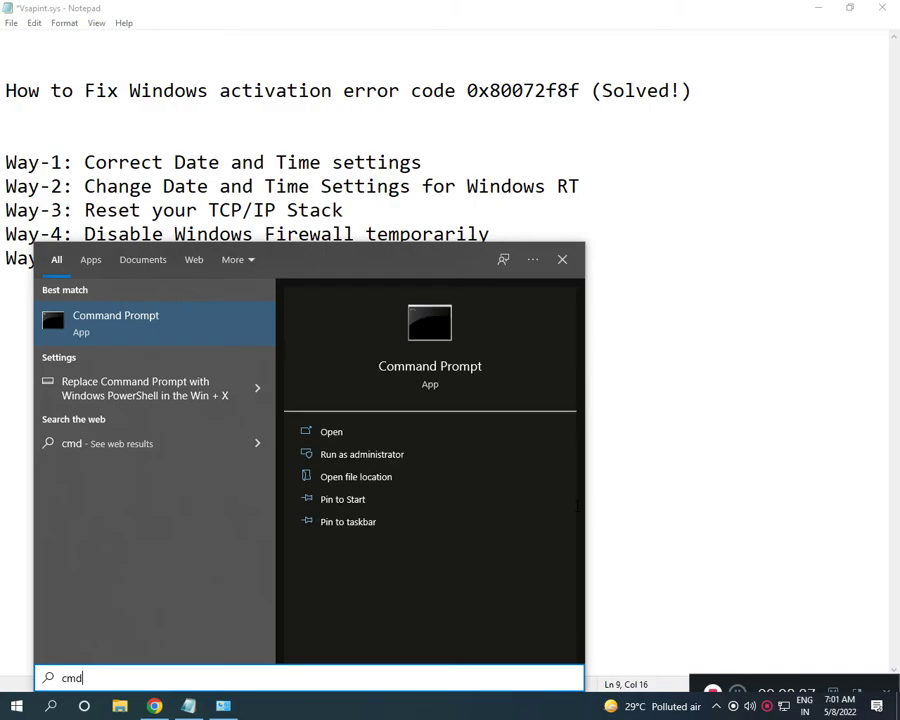
right_click(211, 325)
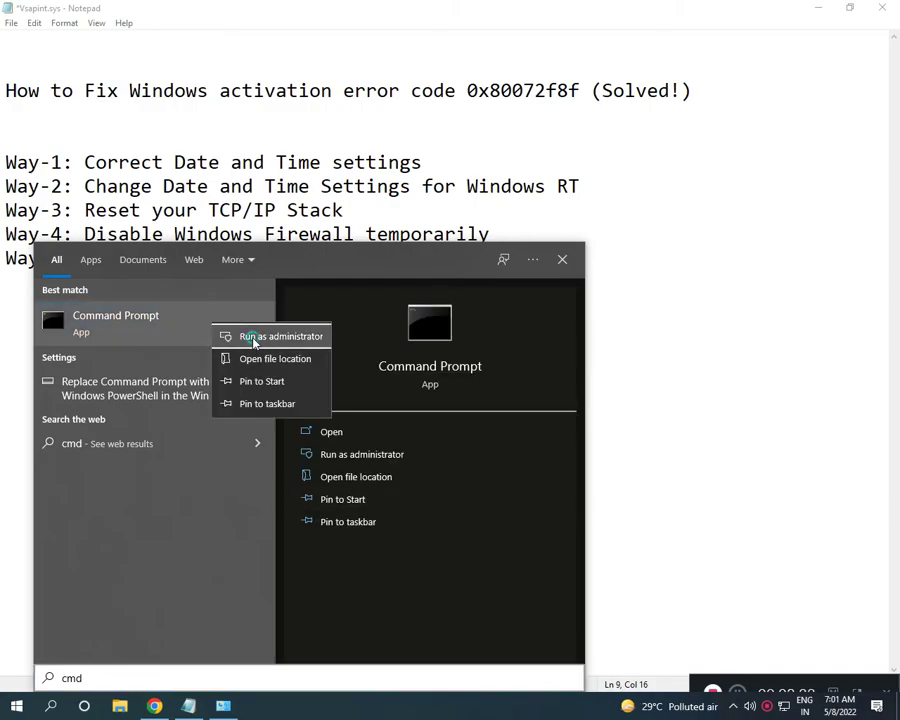
left_click(253, 338)
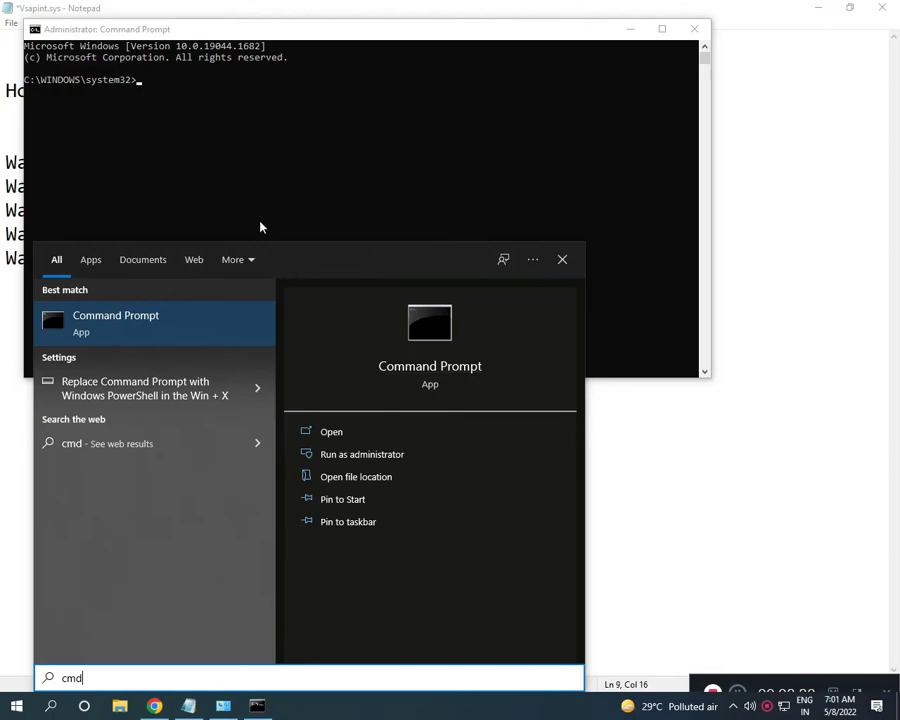
Enter the slmgr /rearm command at the administrator console prompt.
left_click(166, 113)
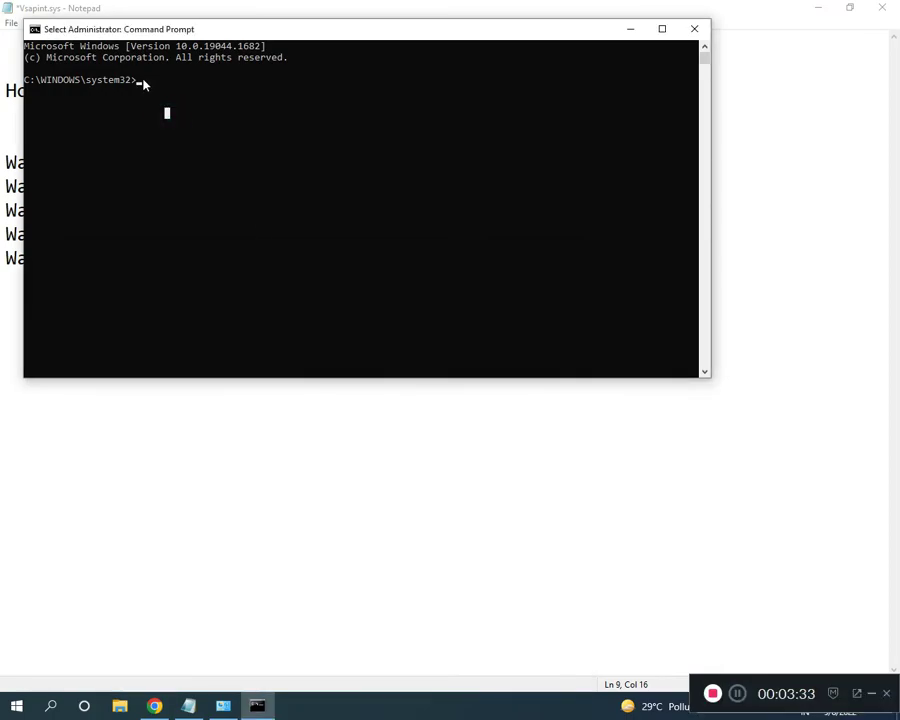
key("Escape")
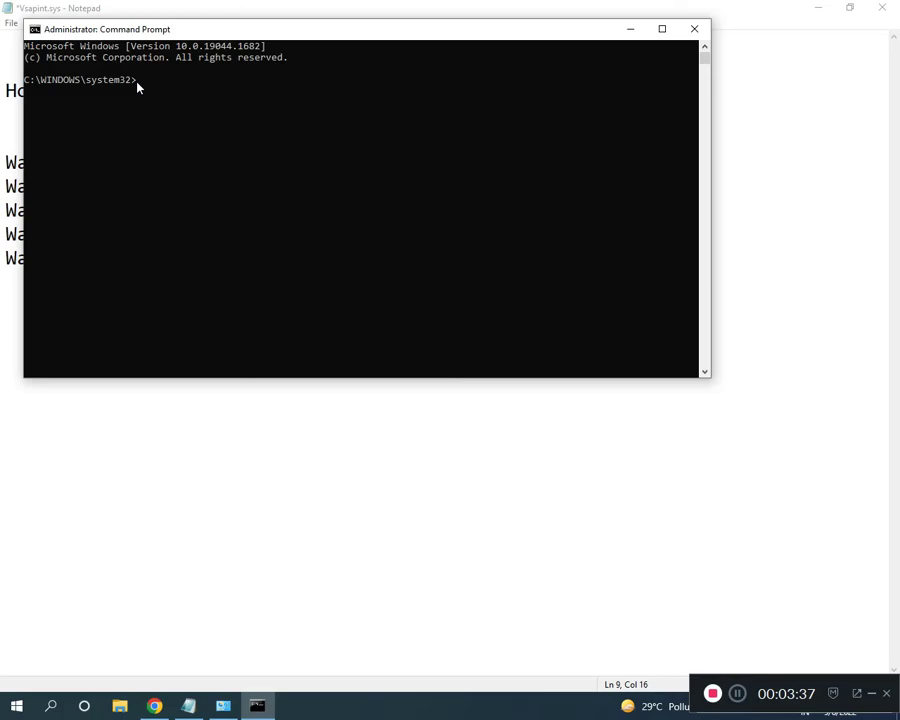
left_click(737, 693)
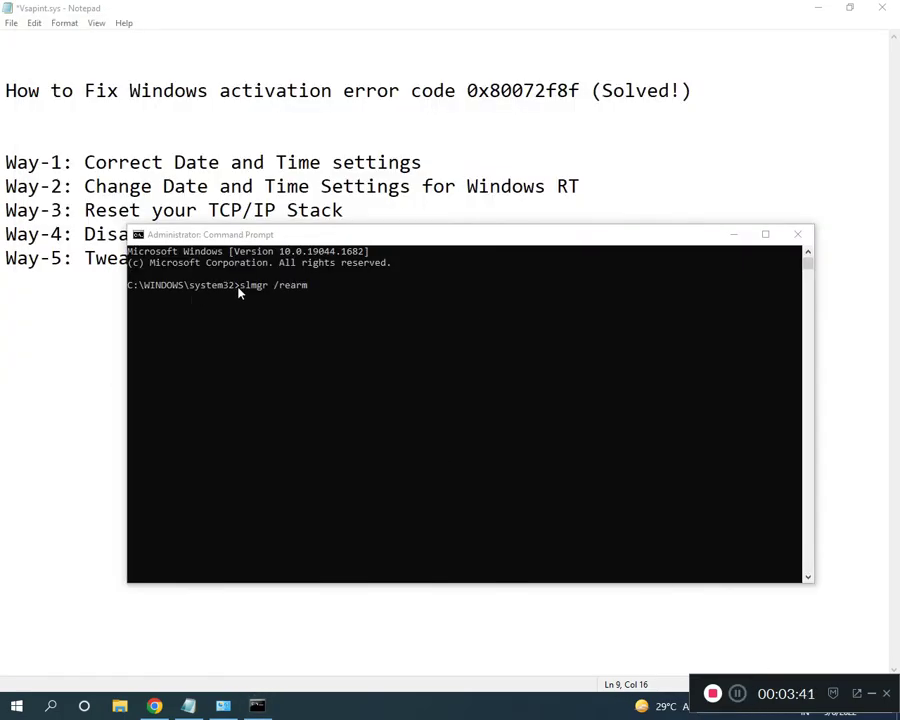
left_click(311, 294)
left_click(320, 293)
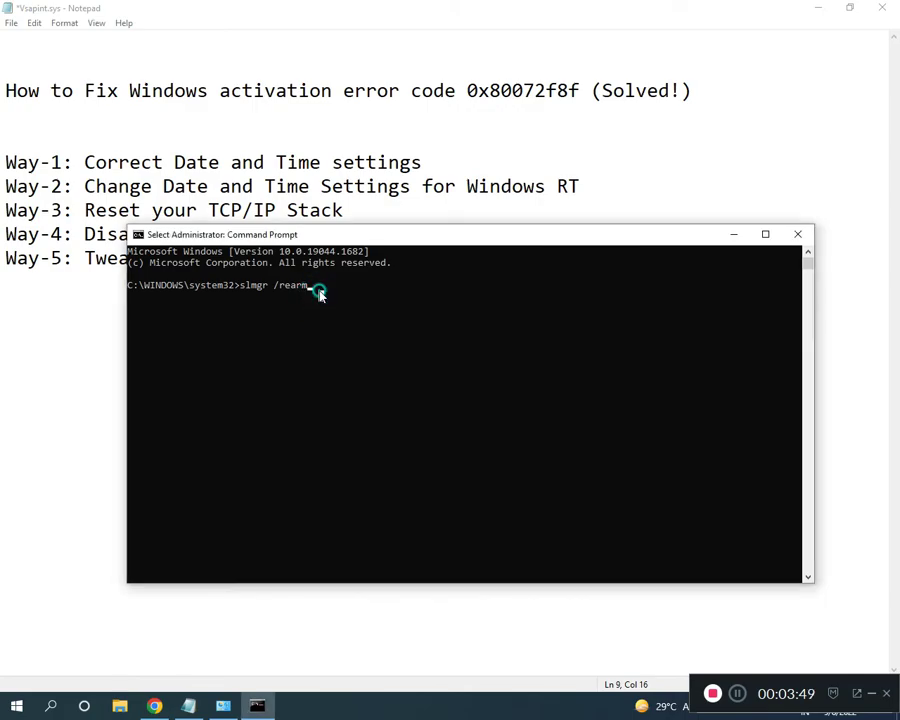
key("Escape")
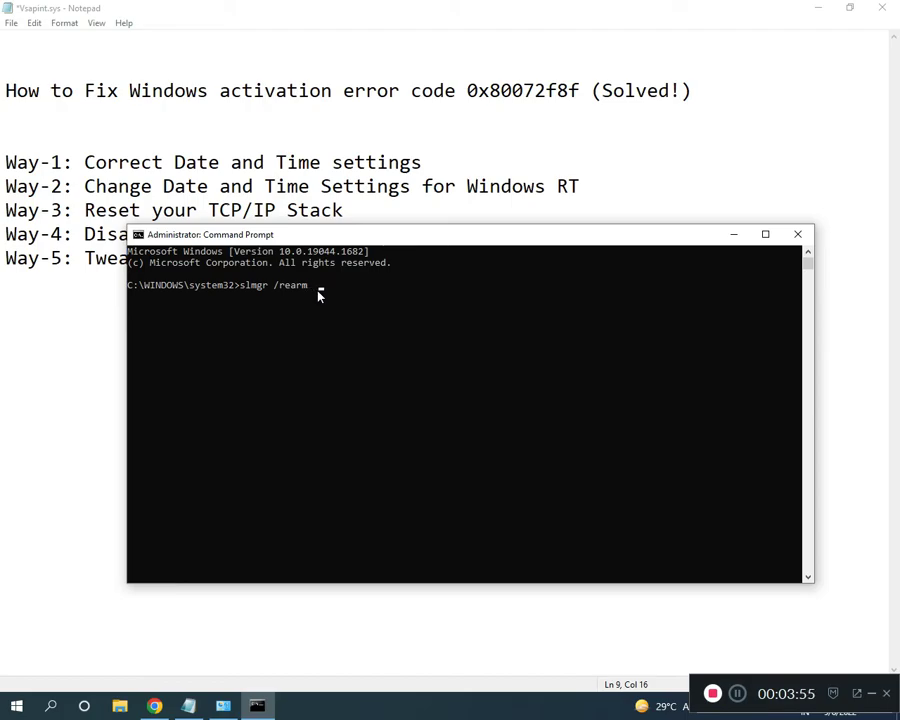
key("BackSpace")
key("BackSpace")
Run slmgr /rearm, dismiss the Windows Script Host restart notice, and minimize the console.
key("Return")
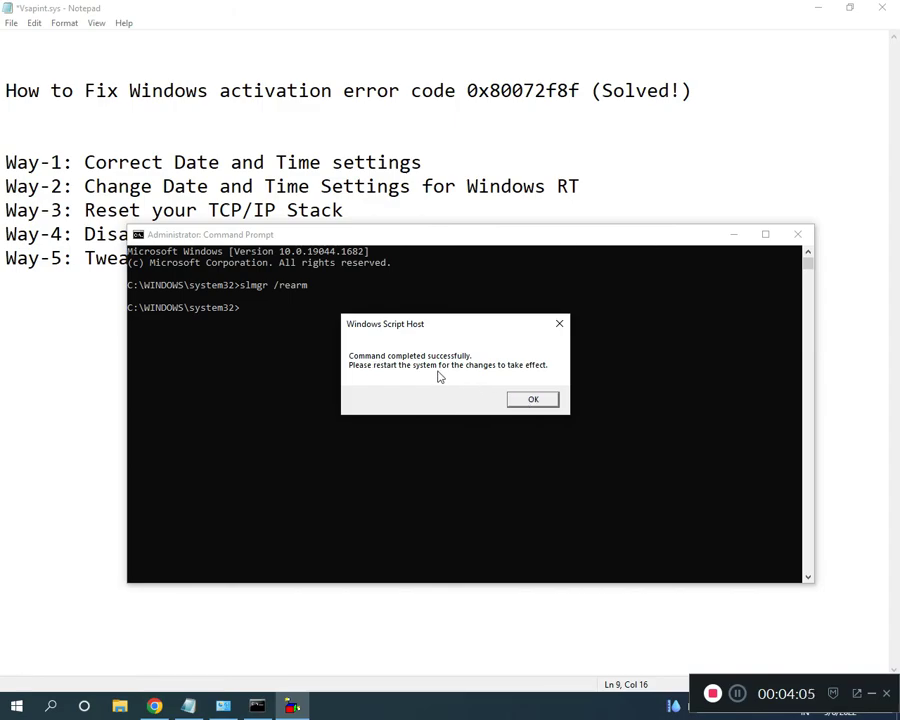
left_click(533, 398)
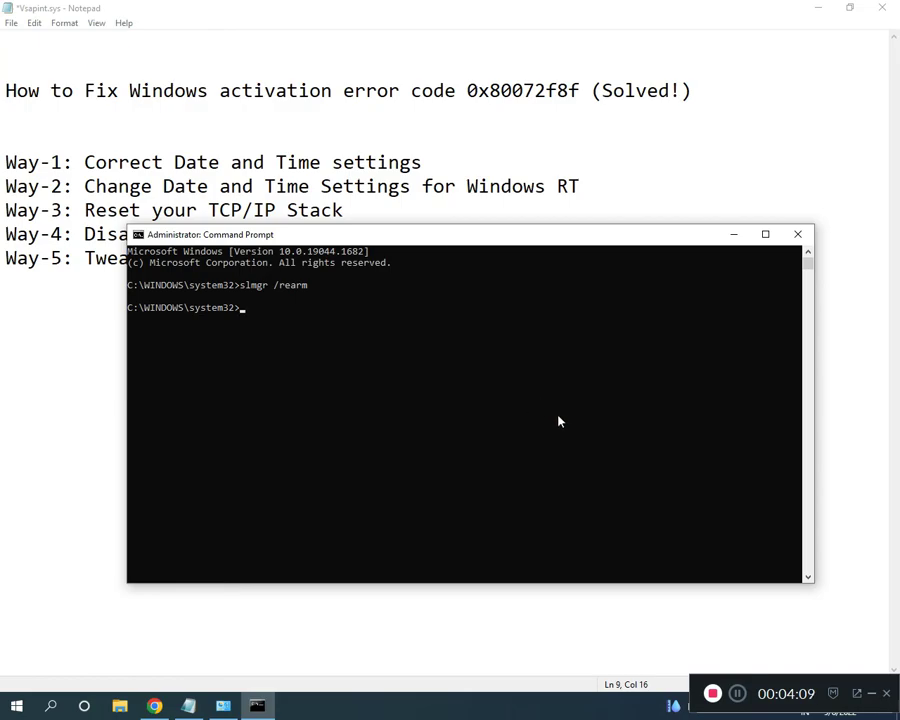
left_click(733, 234)
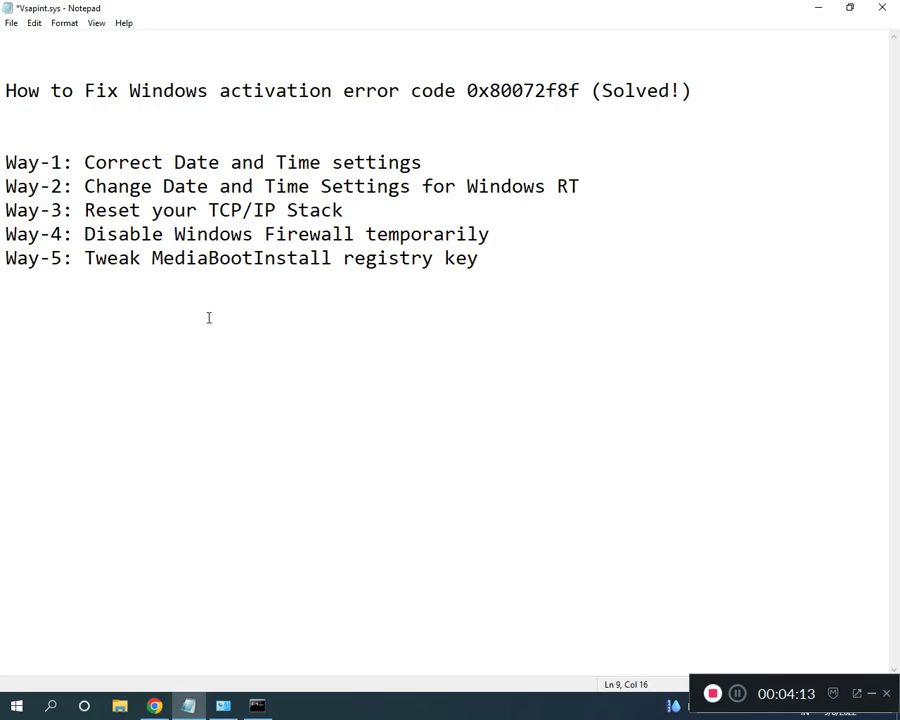